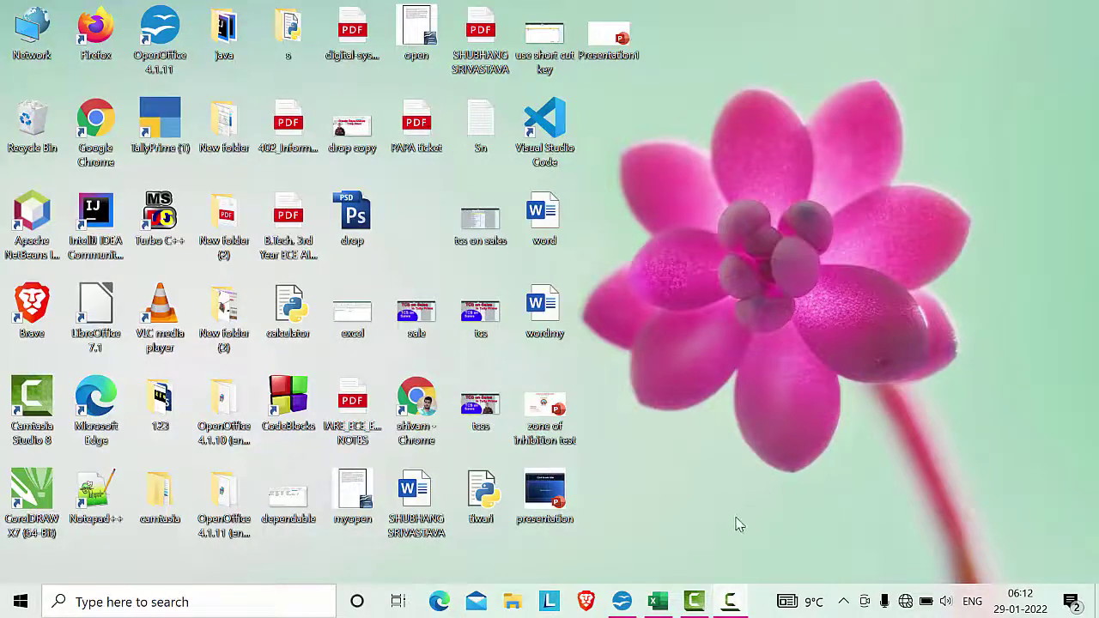
- Bring up the price table workbook and delete 'CPU' from the search cell E2
{"action": "left_click", "coordinate": [653, 604]}
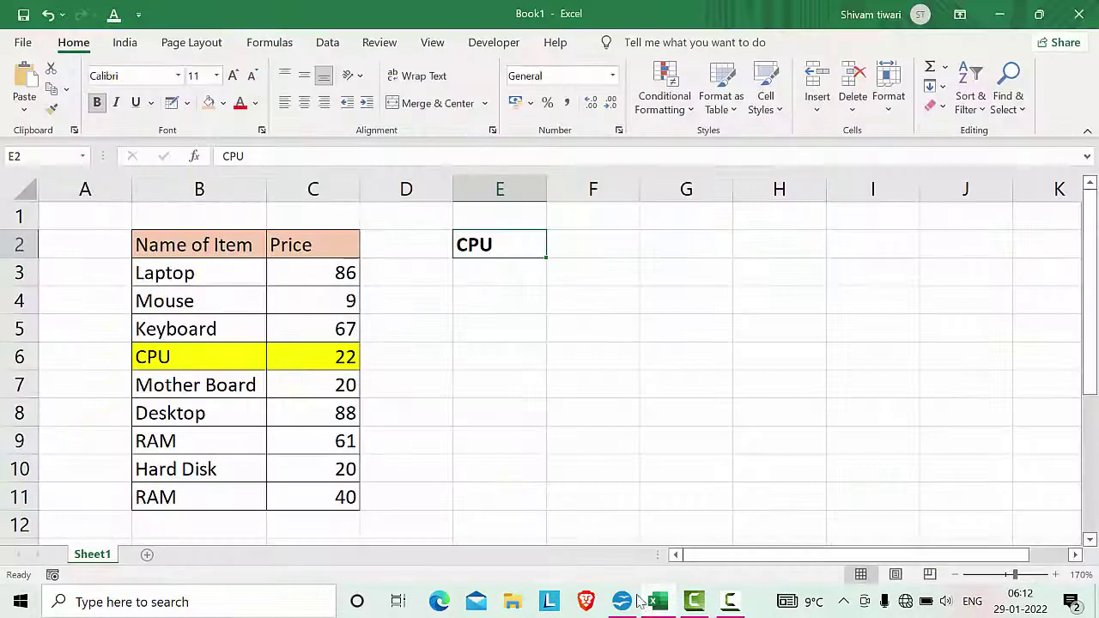
{"action": "double_click", "coordinate": [505, 249]}
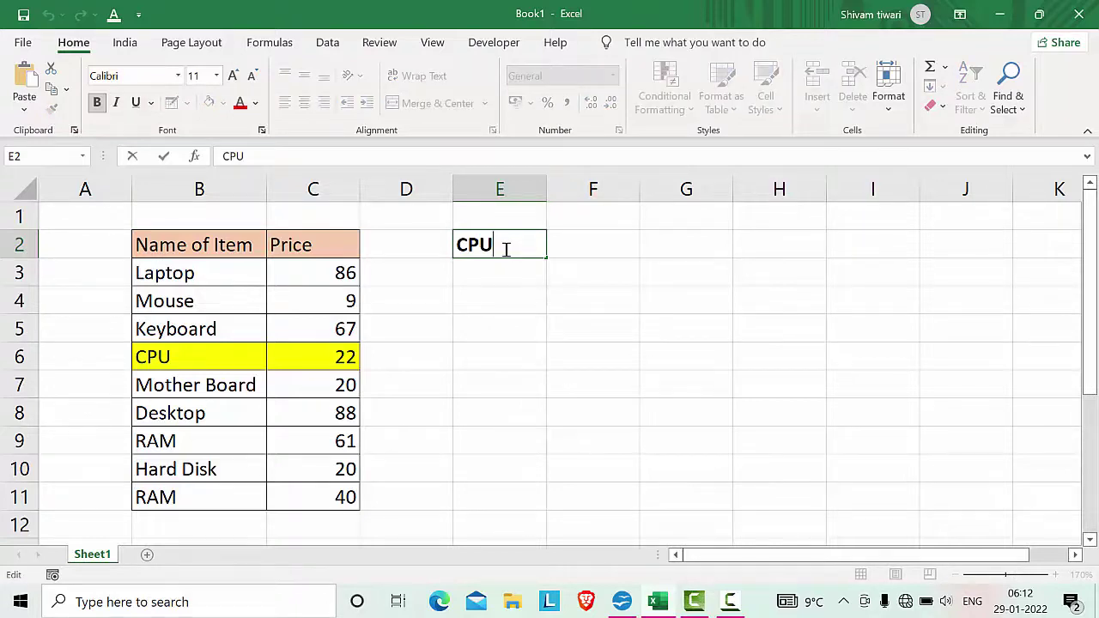
{"action": "key", "text": "BackSpace"}
{"action": "key", "text": "BackSpace"}
{"action": "key", "text": "BackSpace"}
{"action": "left_click", "coordinate": [503, 250]}
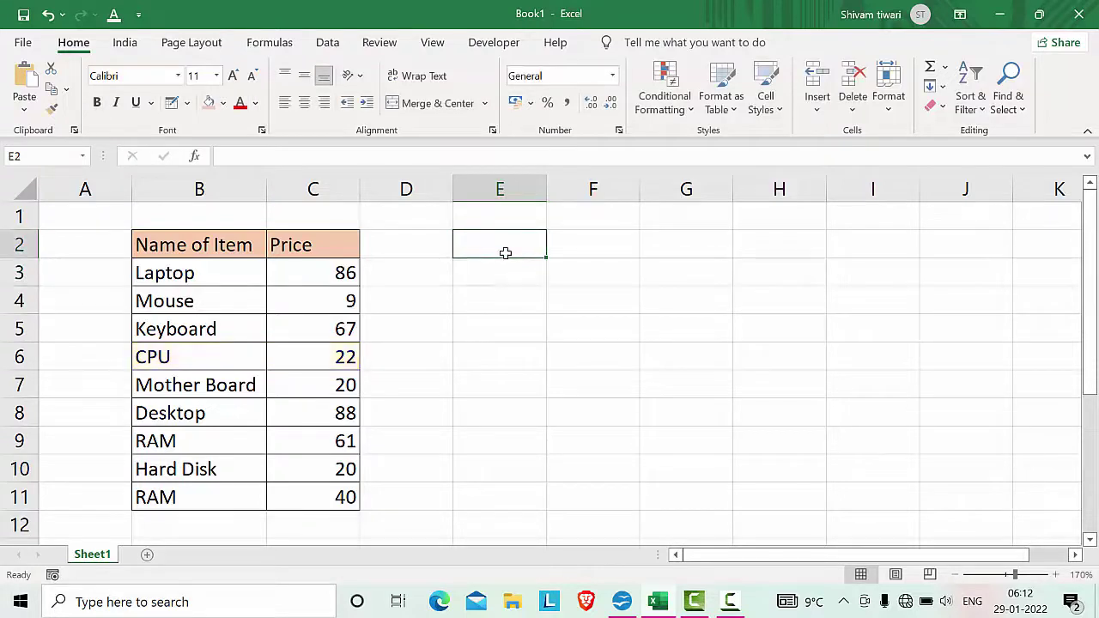
- Fill the search cell E2 with light green
{"action": "left_click", "coordinate": [222, 104]}
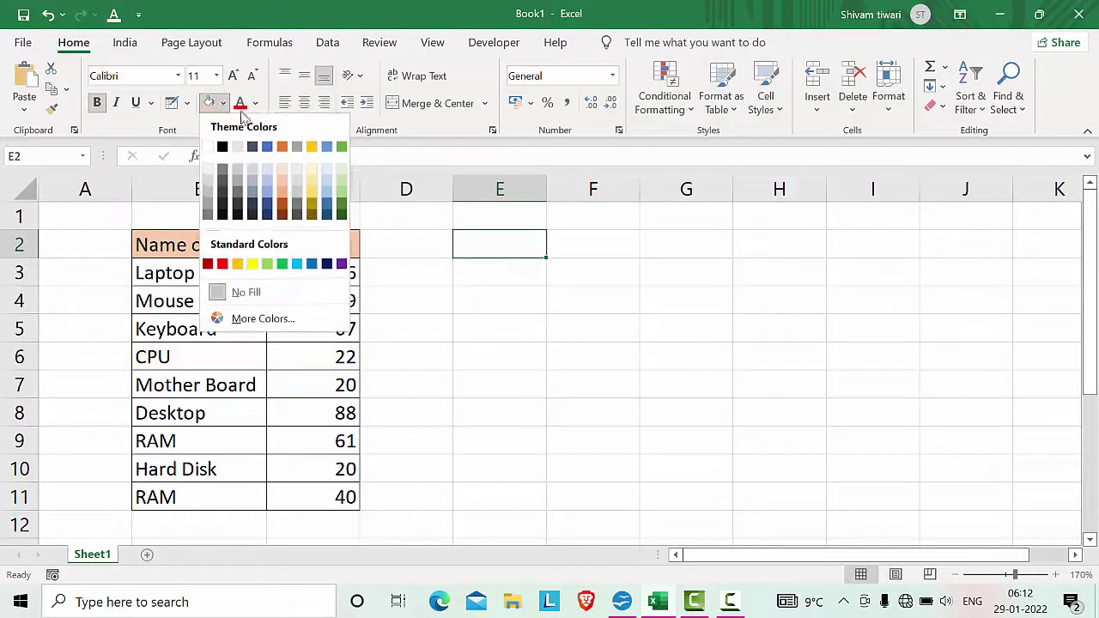
{"action": "left_click", "coordinate": [267, 263]}
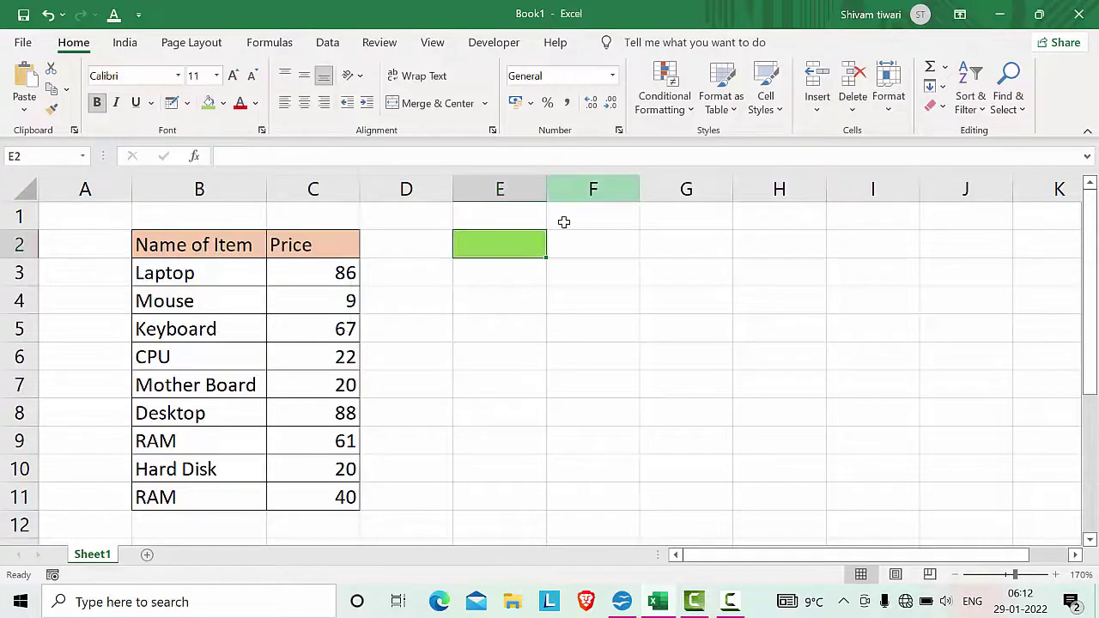
{"action": "double_click", "coordinate": [501, 247]}
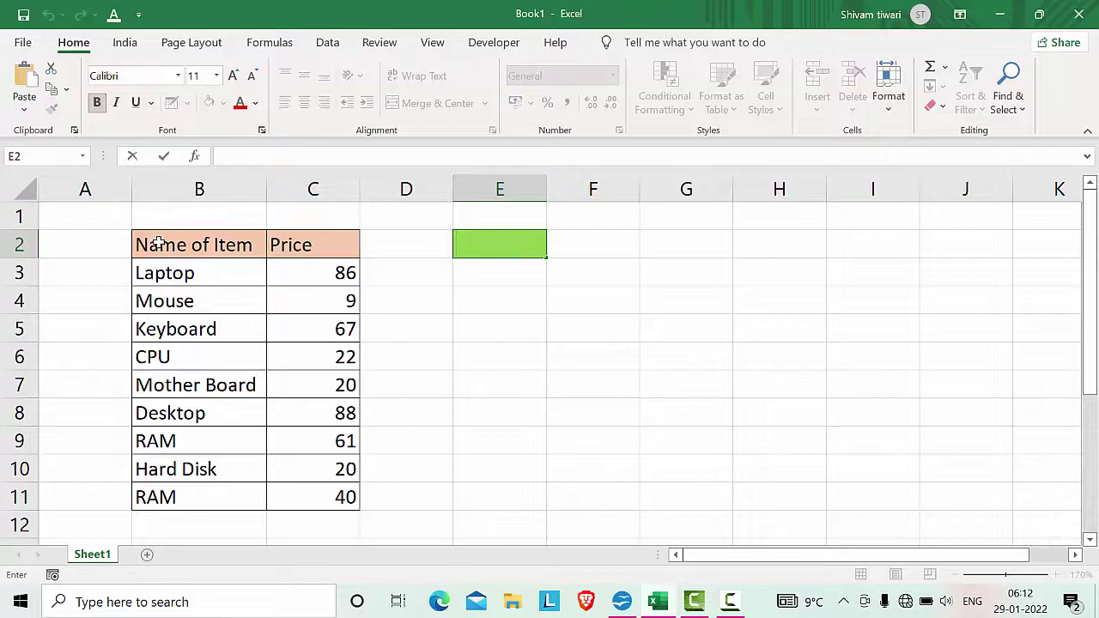
- Select the item list B3:C11 of the price table, then deselect it
{"action": "left_click", "coordinate": [163, 273]}
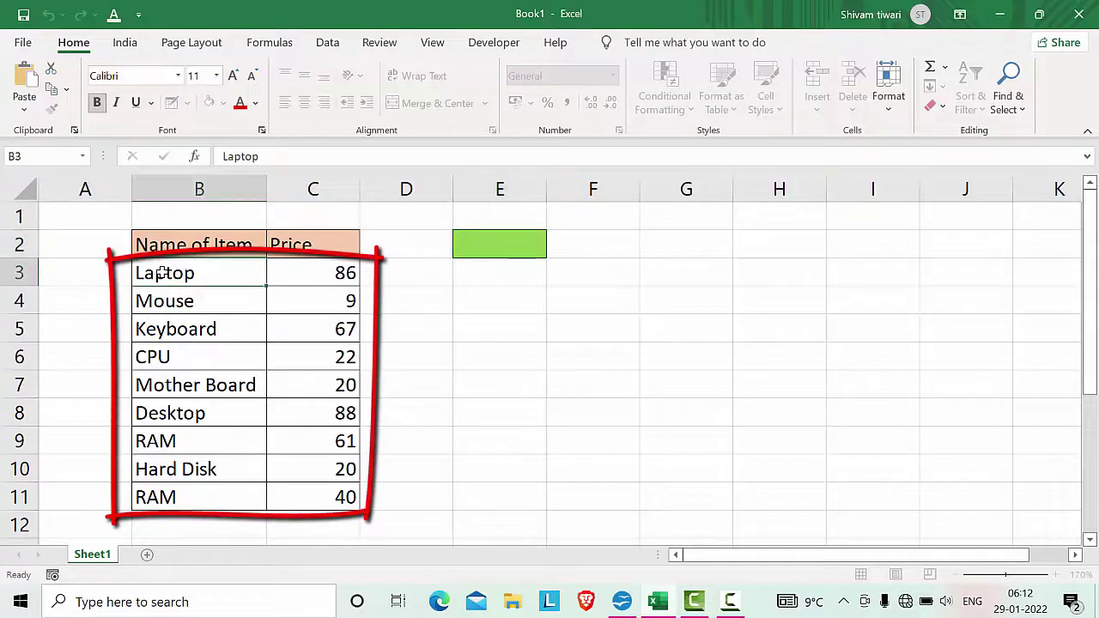
{"action": "left_click_drag", "start_coordinate": [165, 273], "coordinate": [196, 273]}
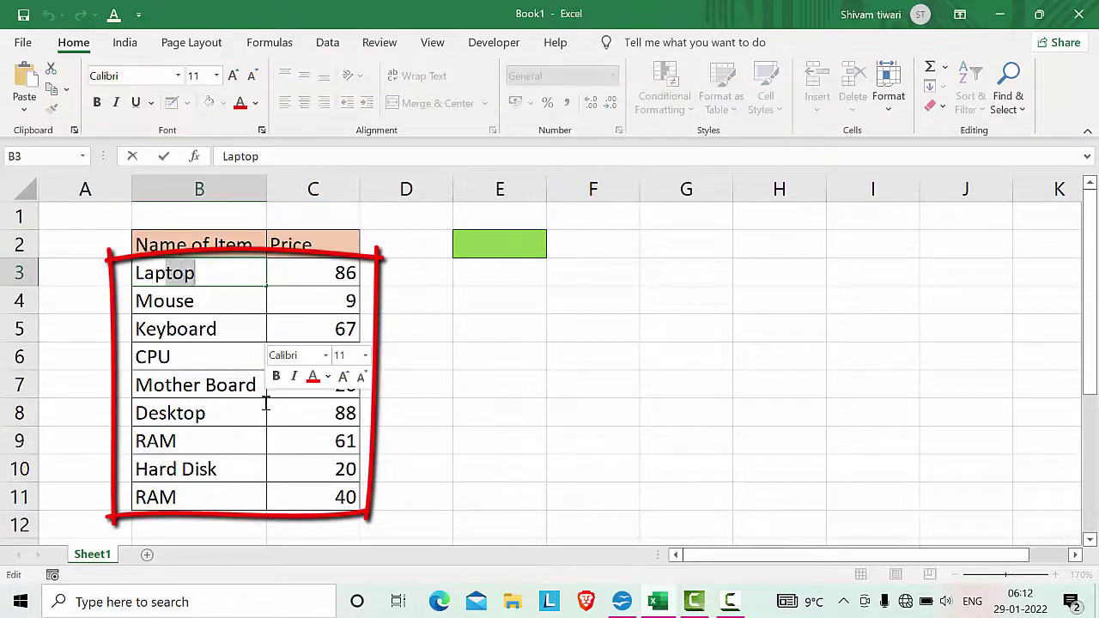
{"action": "left_click", "coordinate": [340, 498]}
{"action": "left_click_drag", "start_coordinate": [333, 503], "coordinate": [174, 329]}
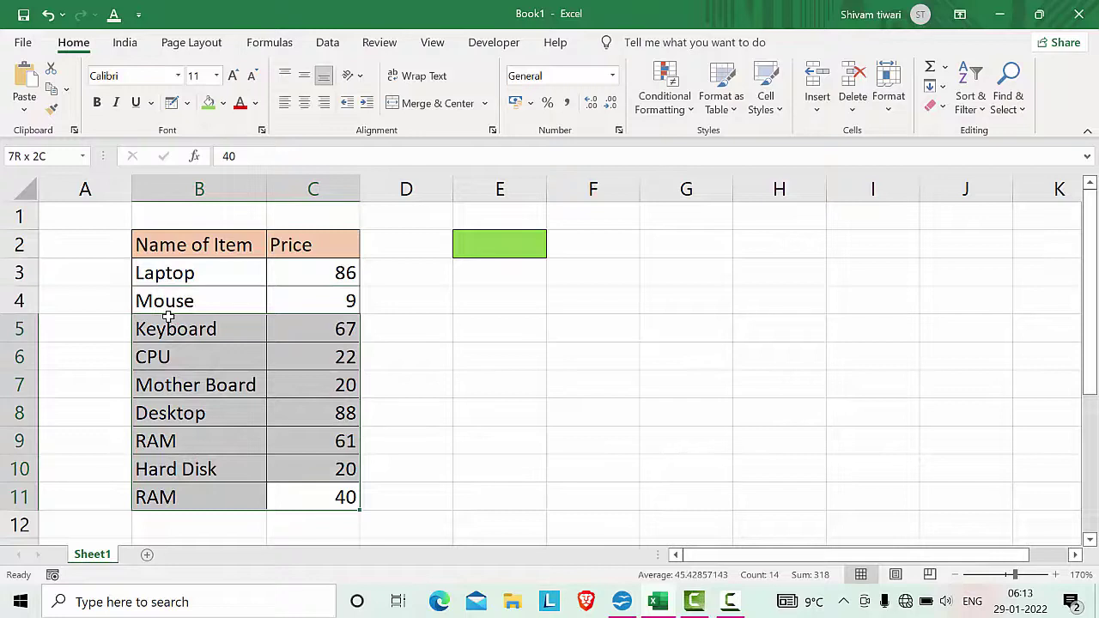
{"action": "left_click_drag", "start_coordinate": [168, 317], "coordinate": [144, 277]}
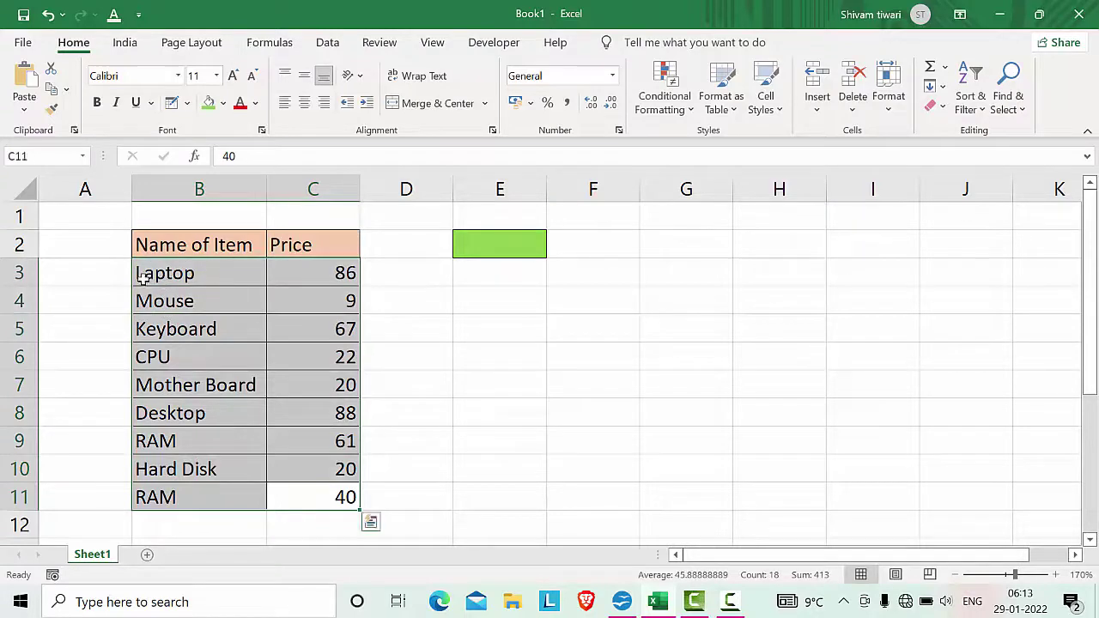
{"action": "left_click", "coordinate": [614, 325]}
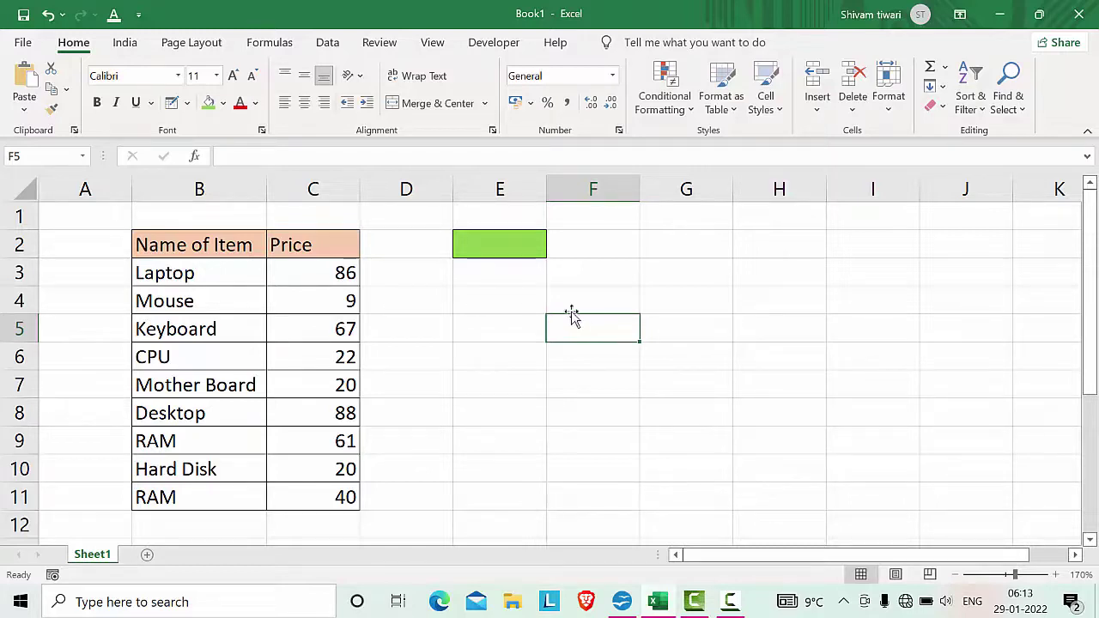
- Make the search cell E2 bold and test it by searching for 'Keyboard'
{"action": "left_click", "coordinate": [489, 248]}
{"action": "key", "text": "ctrl+b"}
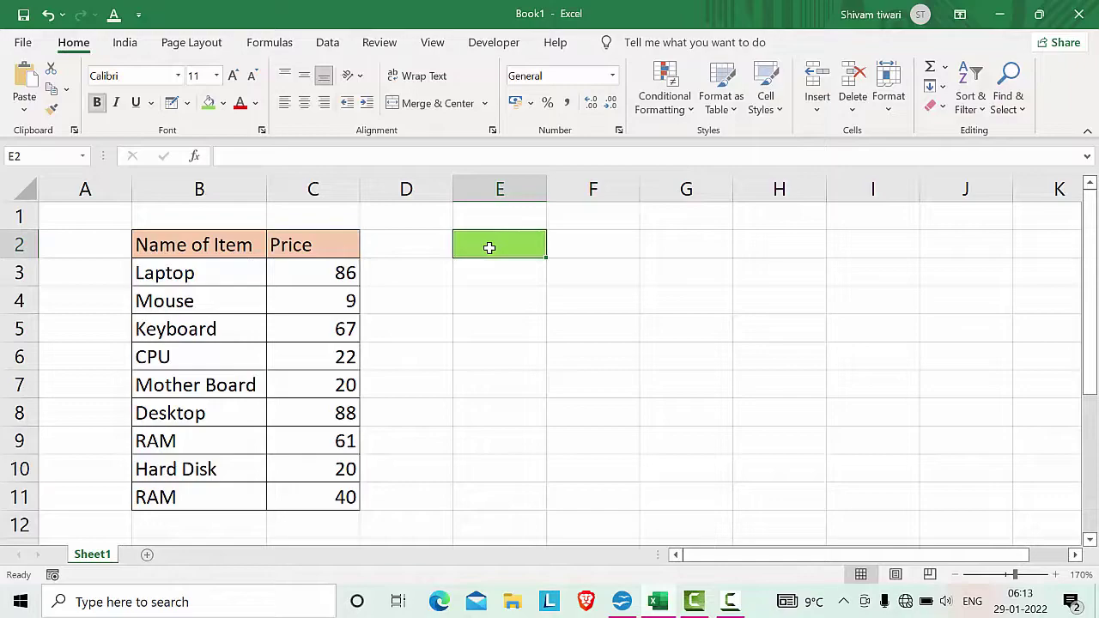
{"action": "double_click", "coordinate": [490, 248]}
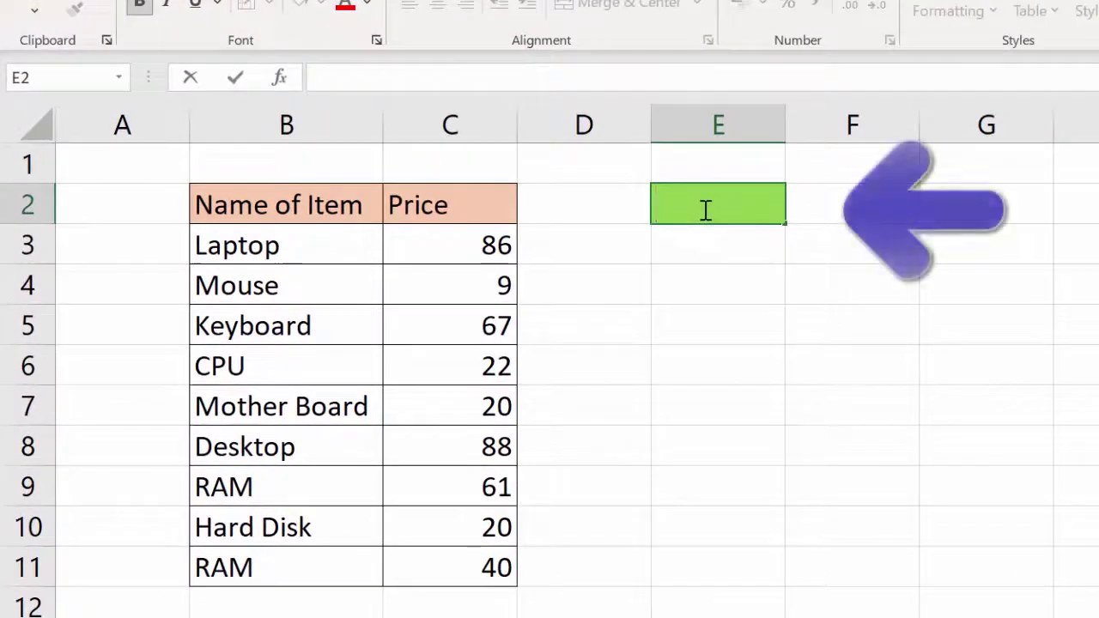
{"action": "type", "text": "Keyb"}
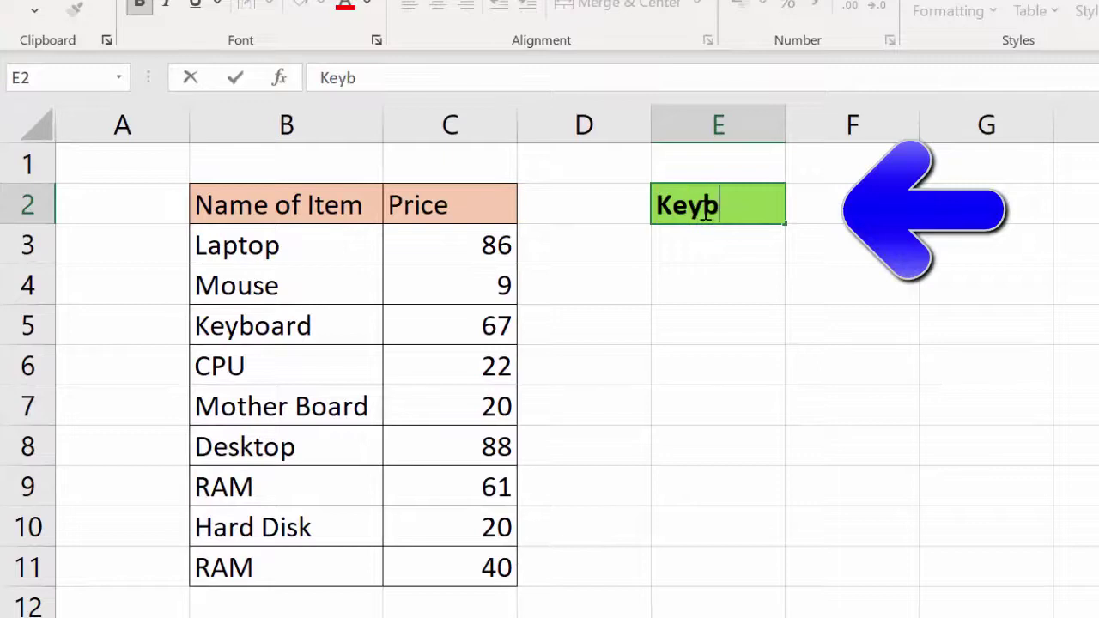
{"action": "type", "text": "oar"}
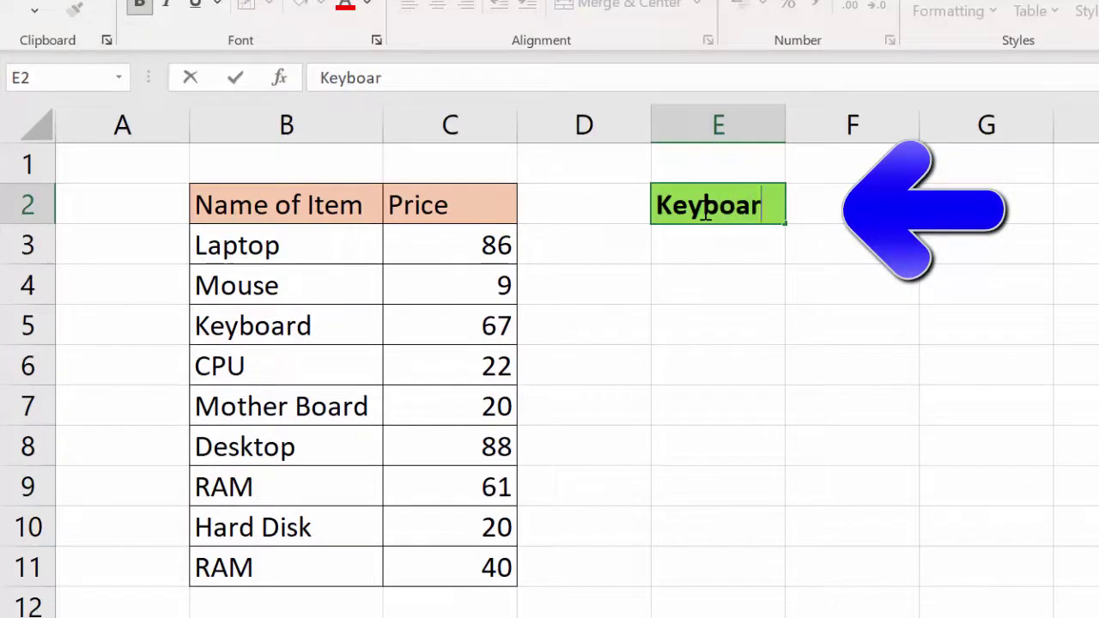
{"action": "type", "text": "d"}
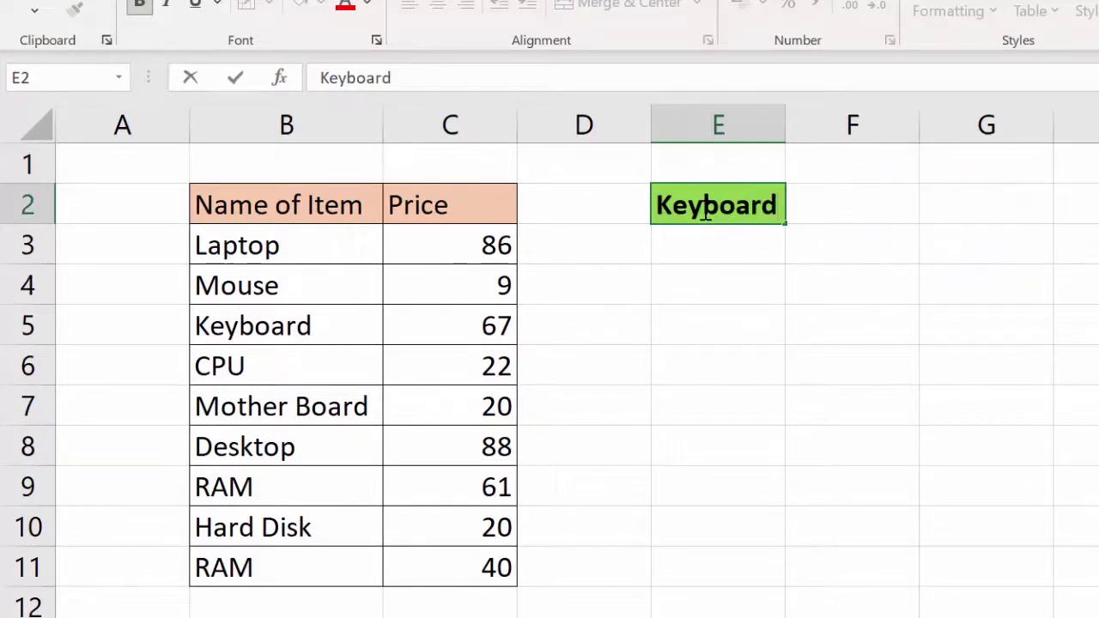
{"action": "key", "text": "Return"}
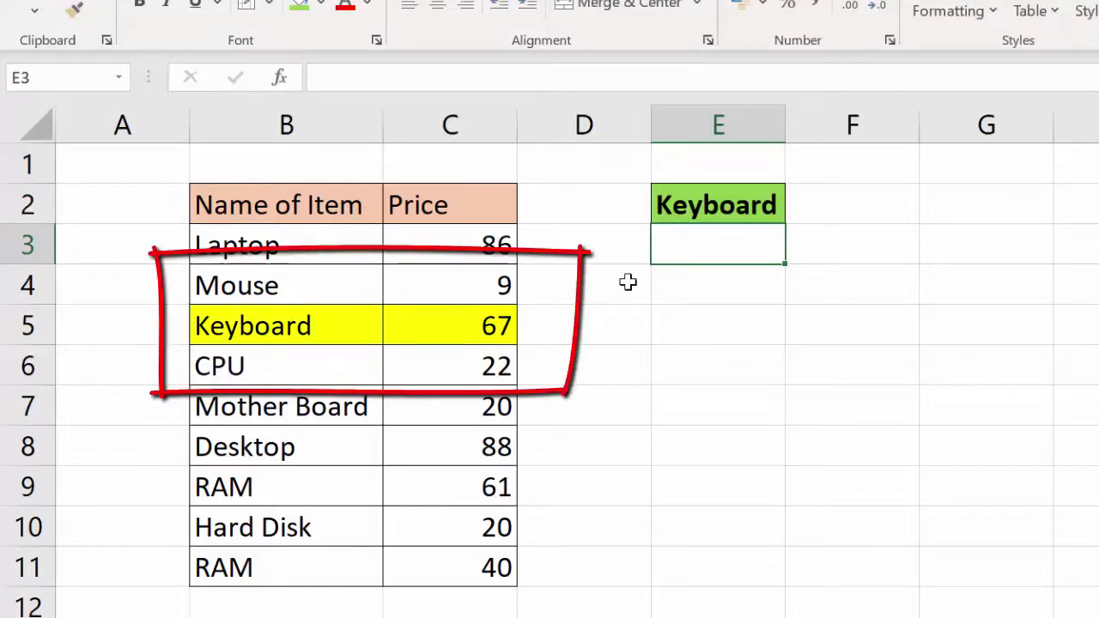
- Clear 'Keyboard' from the search cell and enter 'Laptop' instead
{"action": "left_click", "coordinate": [709, 201]}
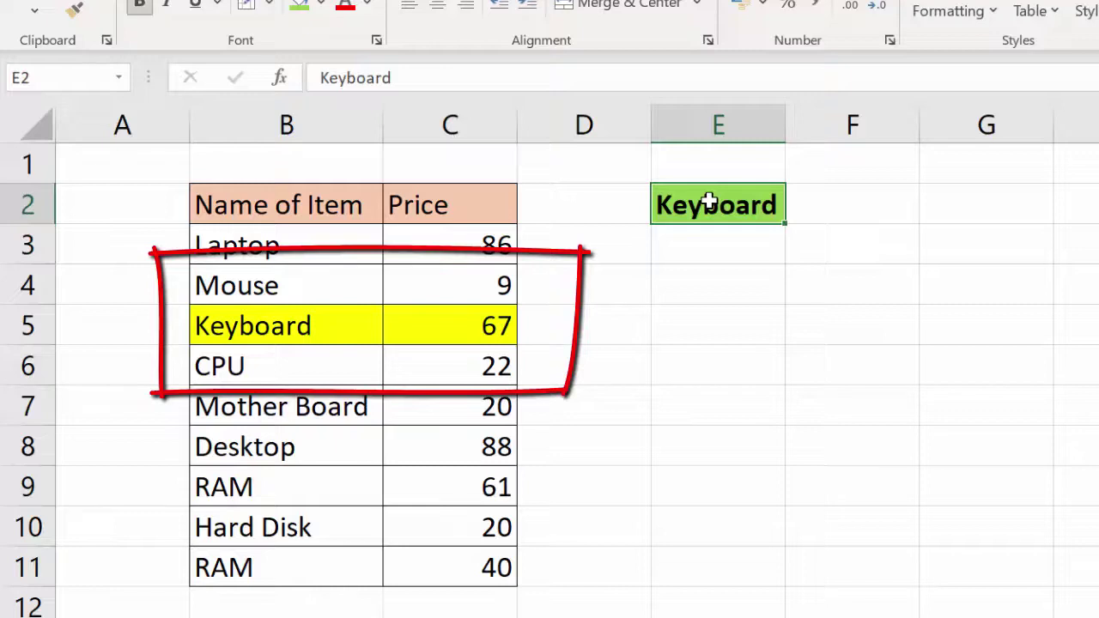
{"action": "key", "text": "BackSpace"}
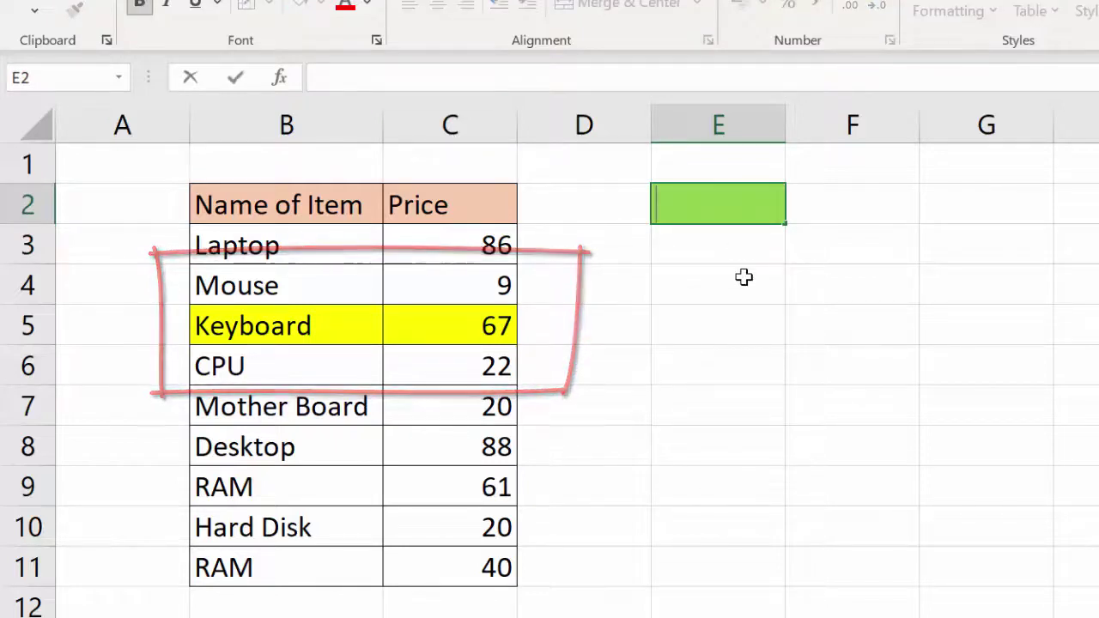
{"action": "key", "text": "Return"}
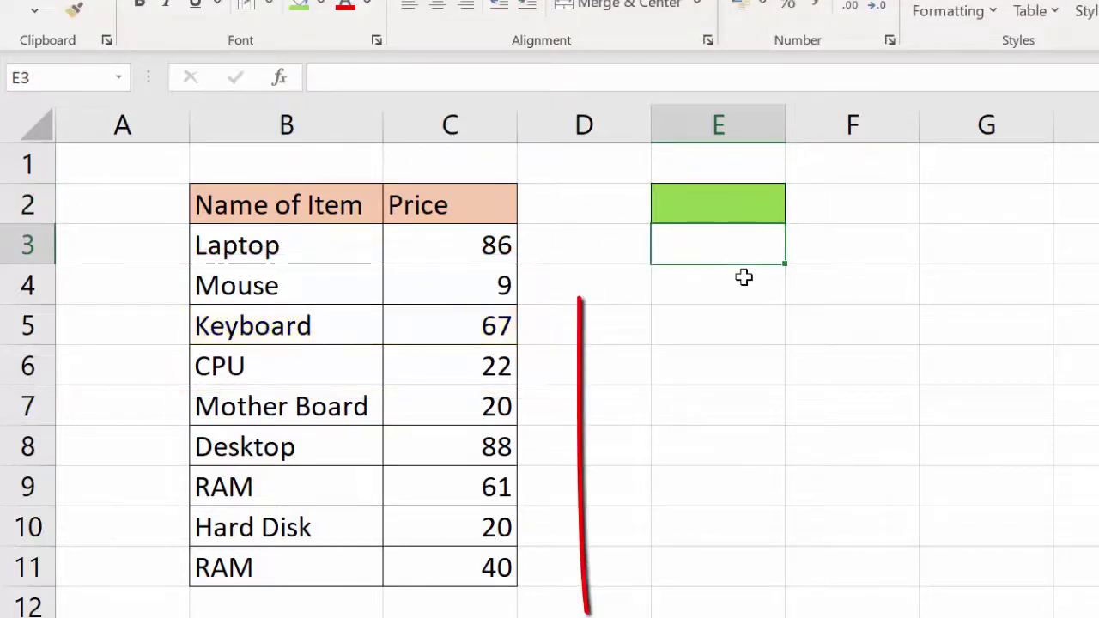
{"action": "left_click", "coordinate": [730, 215]}
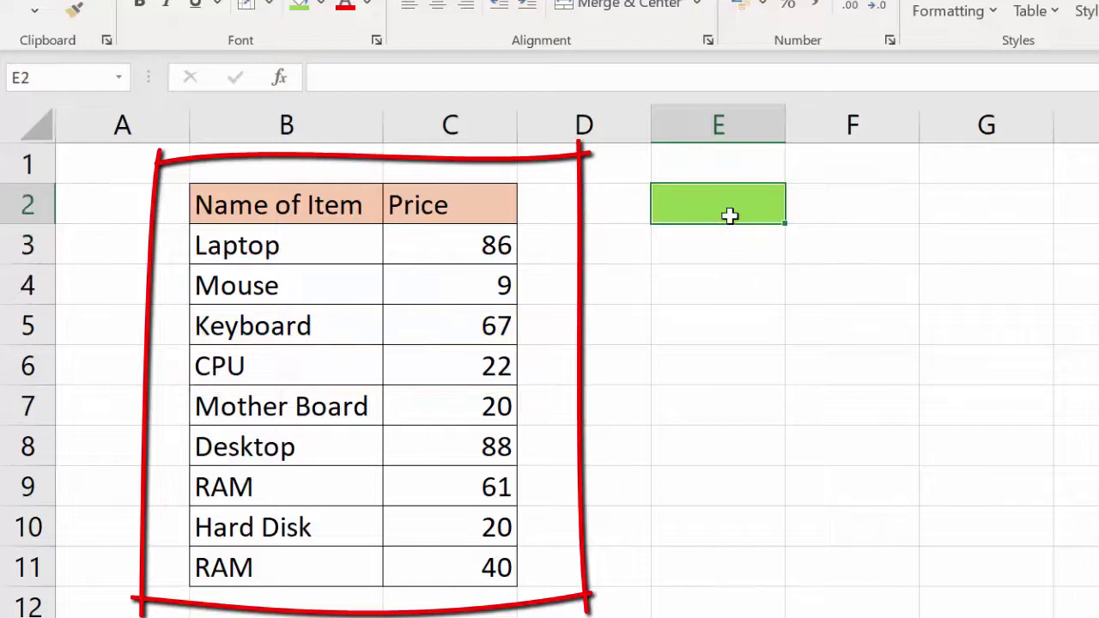
{"action": "type", "text": "L"}
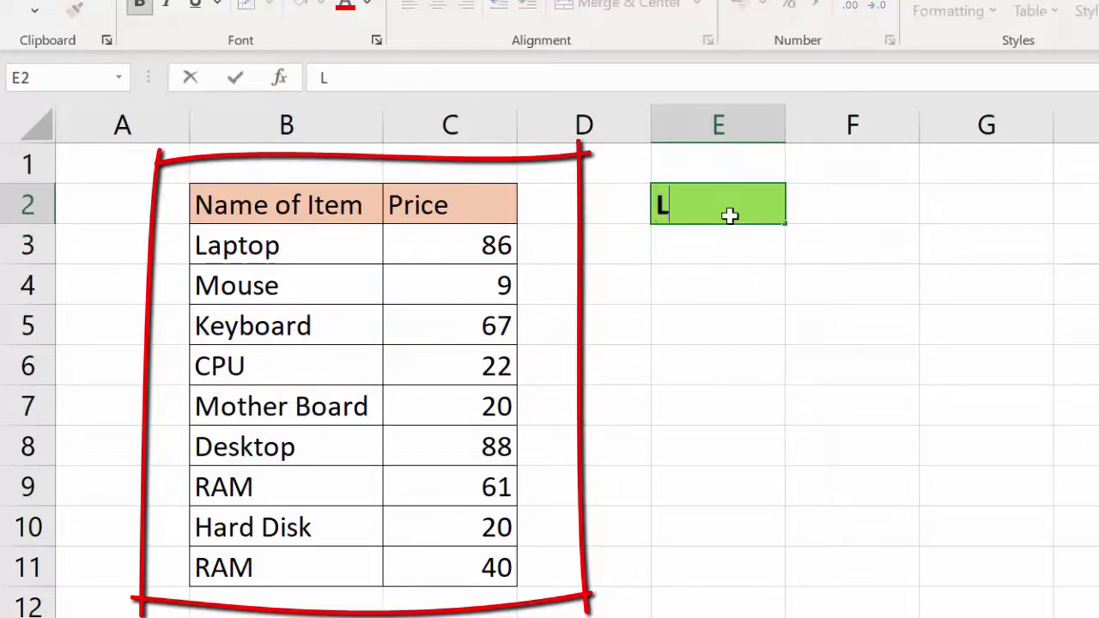
{"action": "type", "text": "apt"}
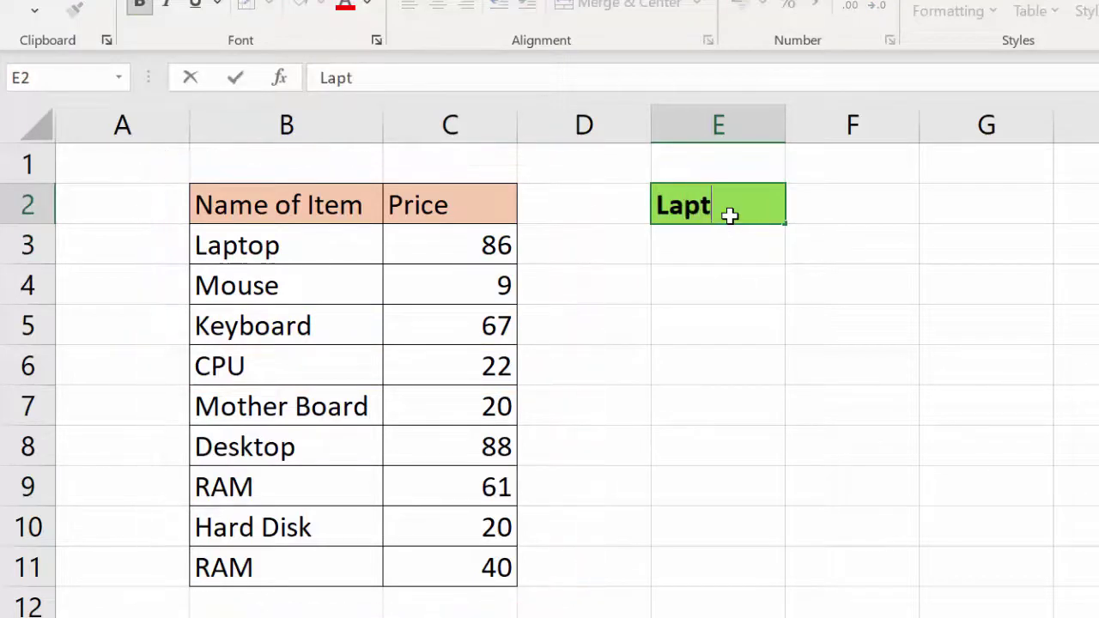
{"action": "type", "text": "op"}
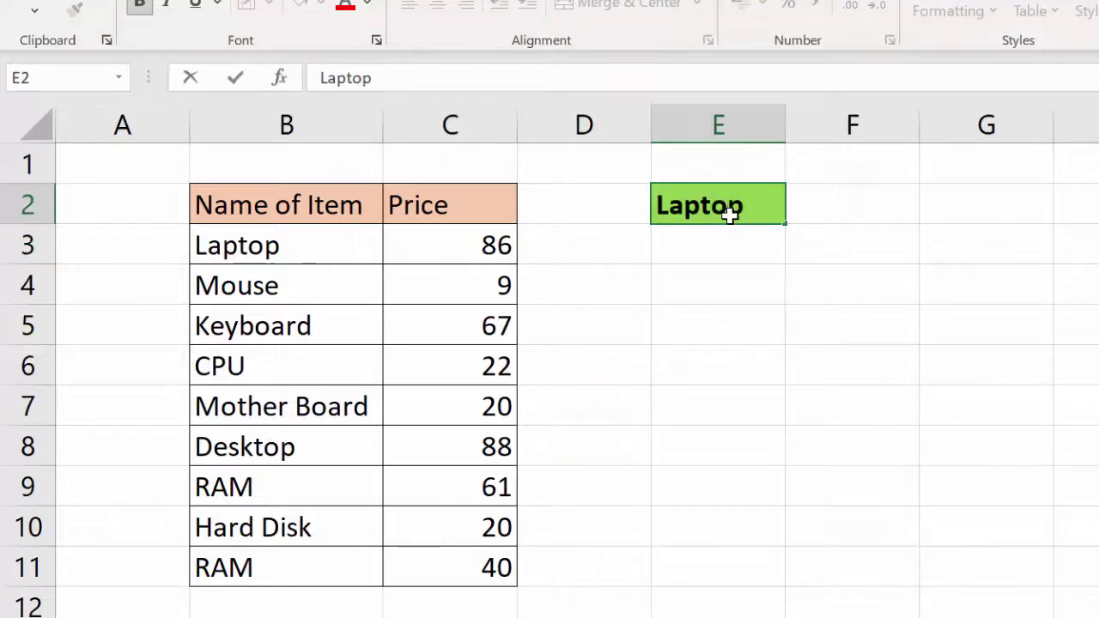
{"action": "key", "text": "Return"}
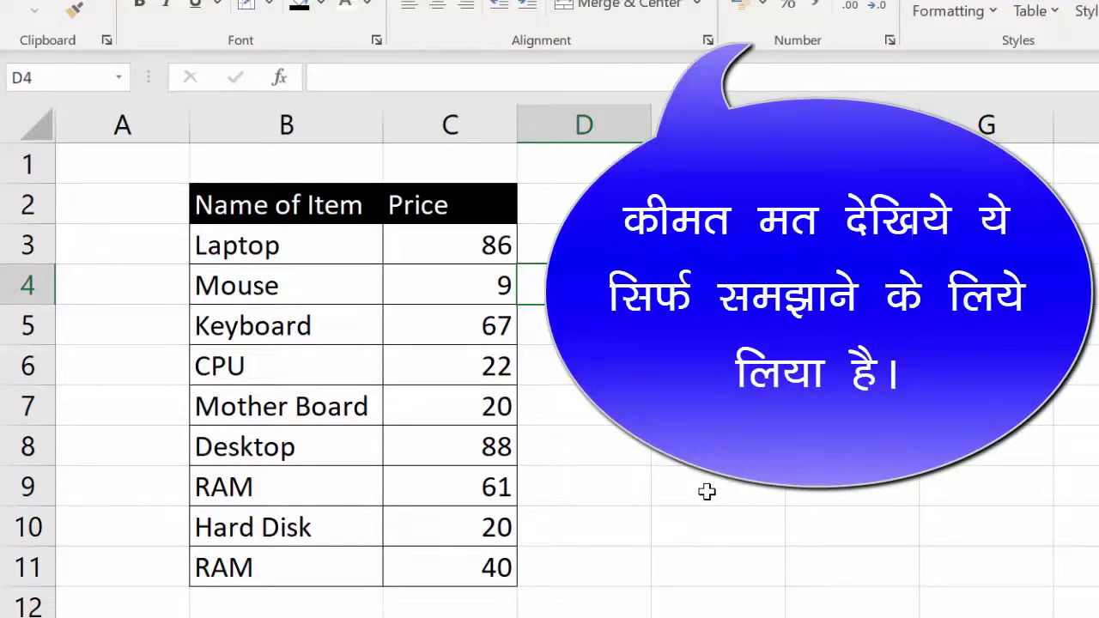
{"action": "left_click", "coordinate": [715, 241]}
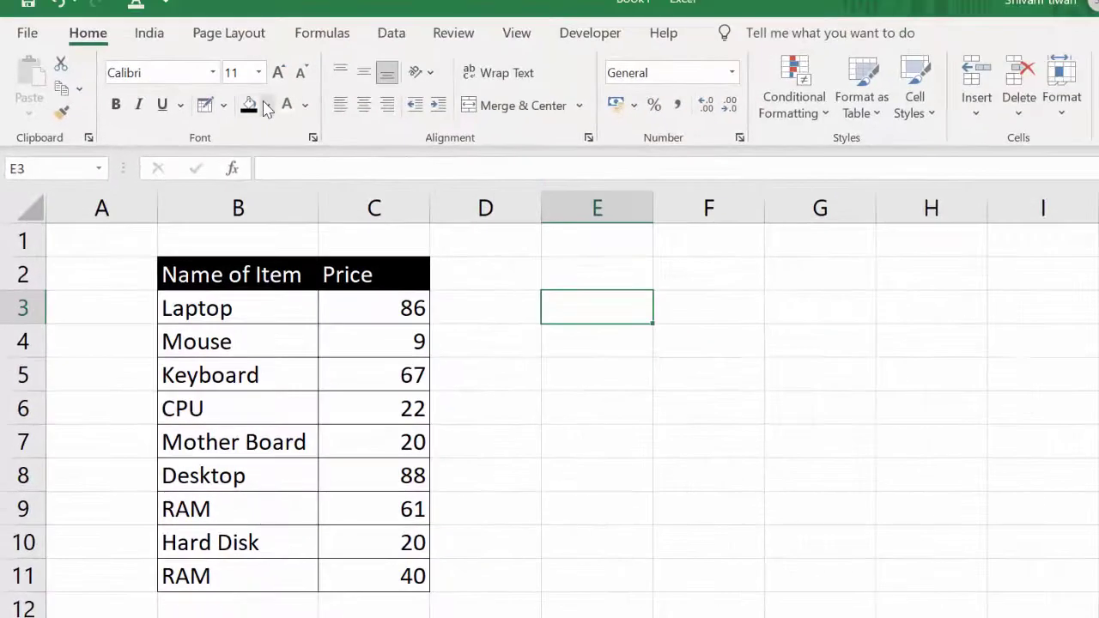
{"action": "left_click", "coordinate": [266, 107]}
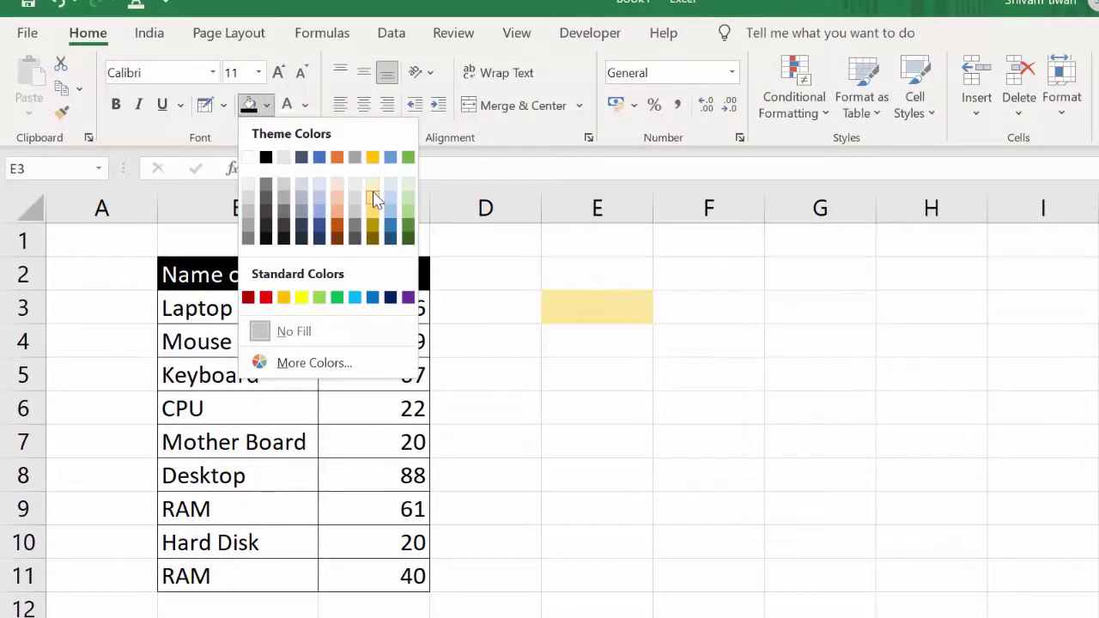
{"action": "left_click", "coordinate": [374, 198]}
{"action": "left_click", "coordinate": [572, 354]}
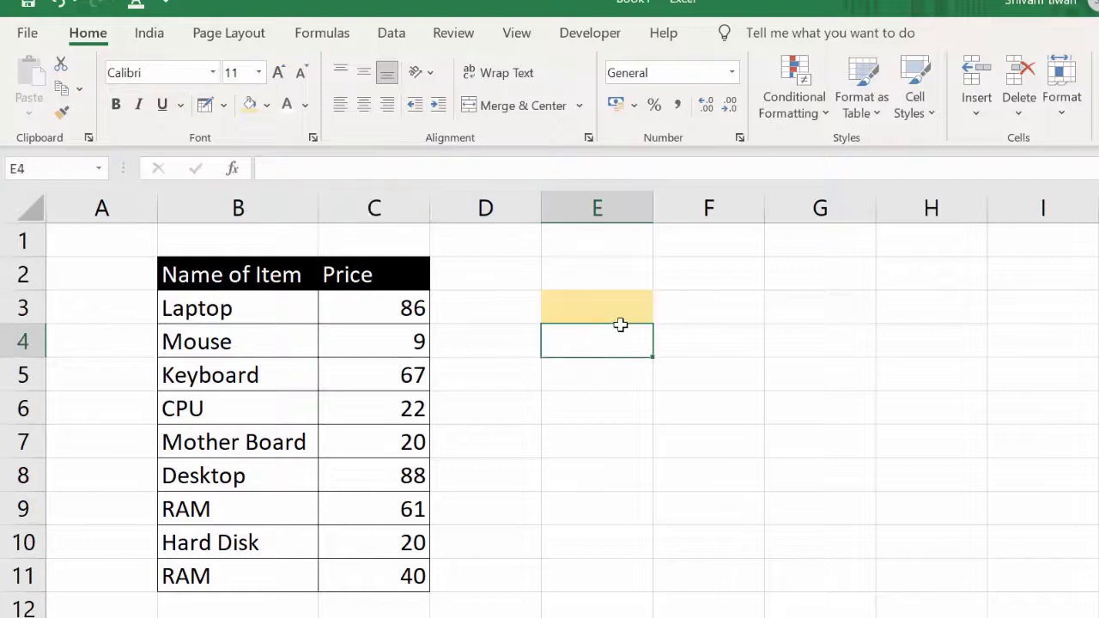
{"action": "left_click", "coordinate": [605, 296]}
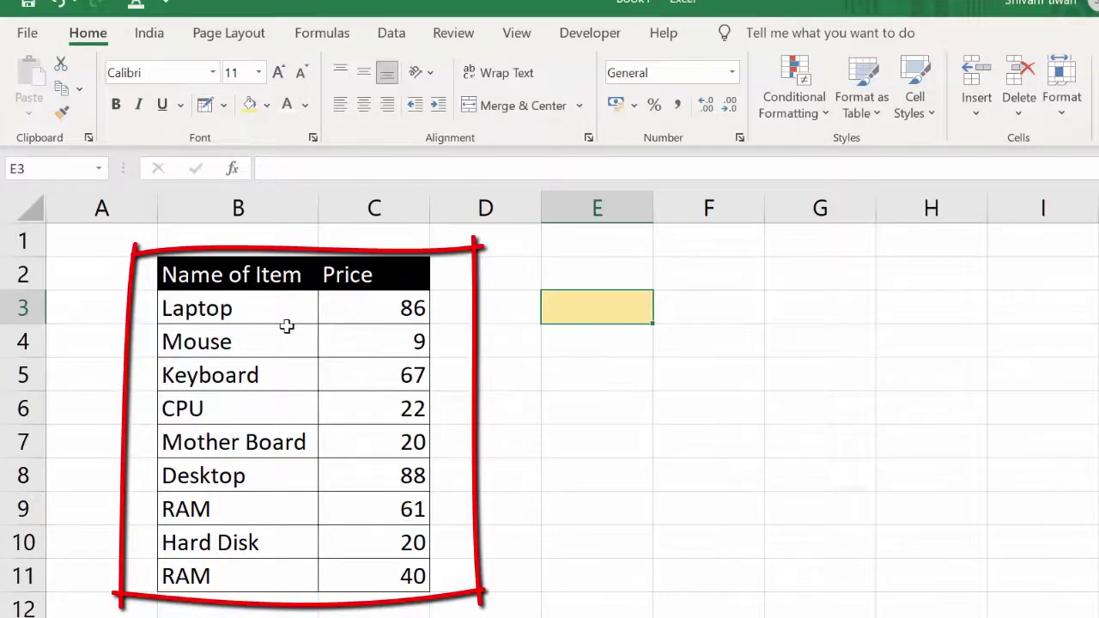
- Select the item names and prices B3:C11 and show the Conditional Formatting menu
{"action": "mouse_move", "coordinate": [203, 308]}
{"action": "left_mouse_down"}
{"action": "mouse_move", "coordinate": [374, 555]}
{"action": "mouse_move", "coordinate": [372, 572]}
{"action": "left_mouse_up"}
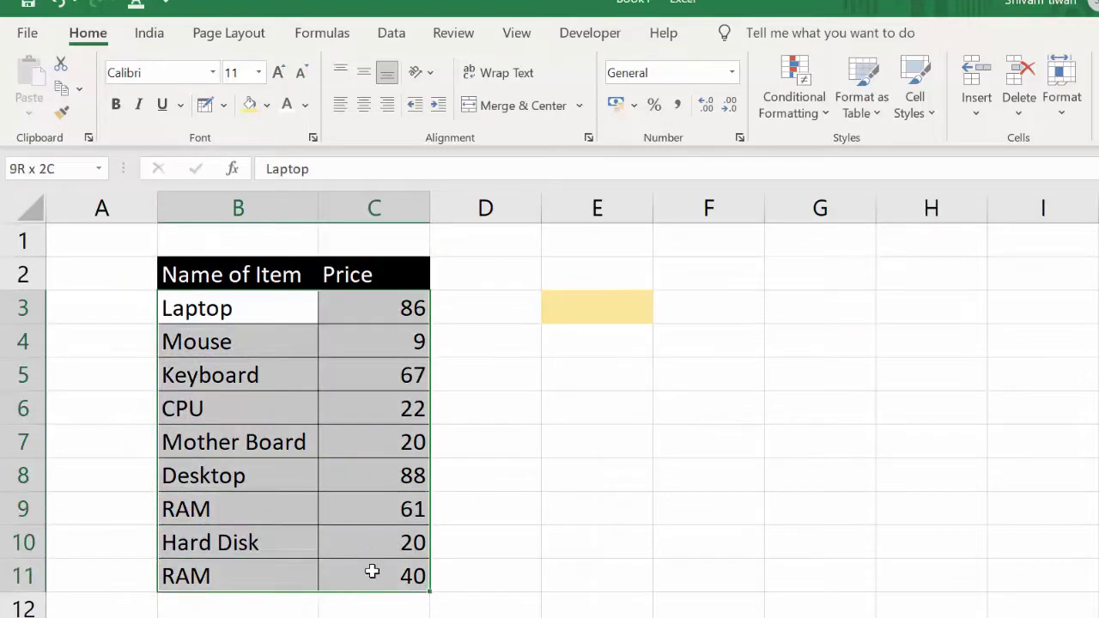
{"action": "mouse_move", "coordinate": [216, 275]}
{"action": "left_mouse_down"}
{"action": "mouse_move", "coordinate": [416, 585]}
{"action": "mouse_move", "coordinate": [416, 613]}
{"action": "mouse_move", "coordinate": [442, 503]}
{"action": "mouse_move", "coordinate": [390, 534]}
{"action": "left_mouse_up"}
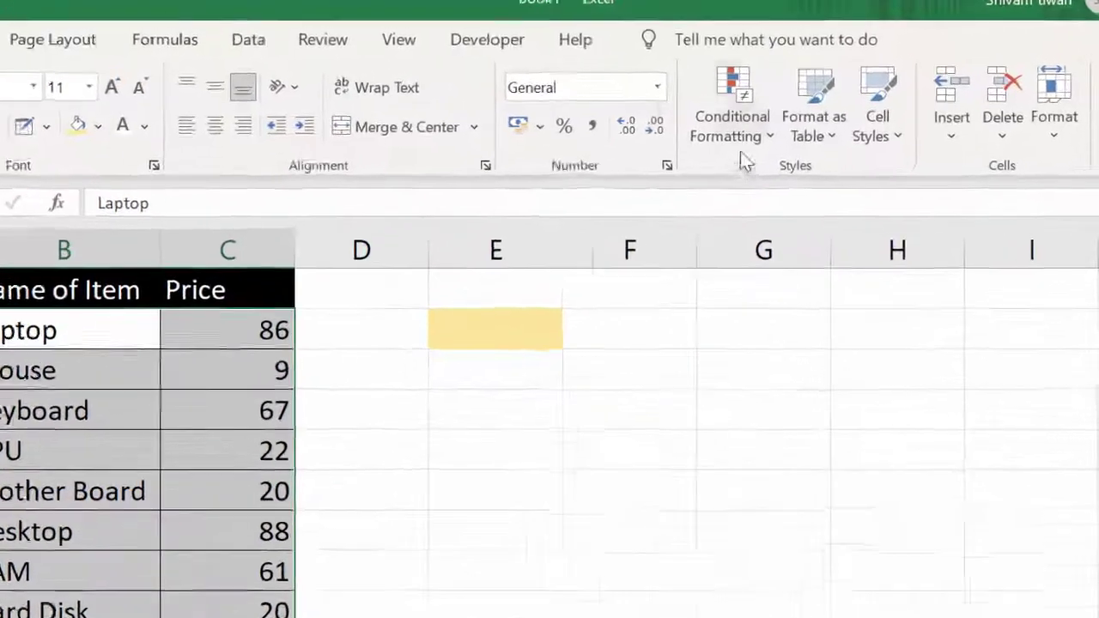
{"action": "left_click", "coordinate": [737, 142]}
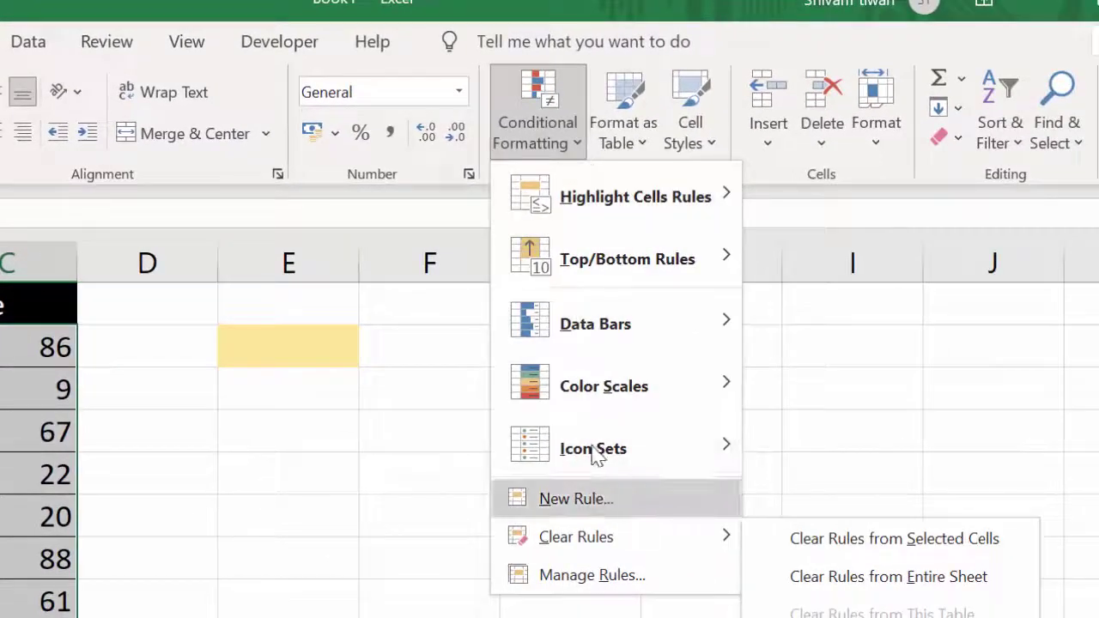
{"action": "mouse_move", "coordinate": [592, 257]}
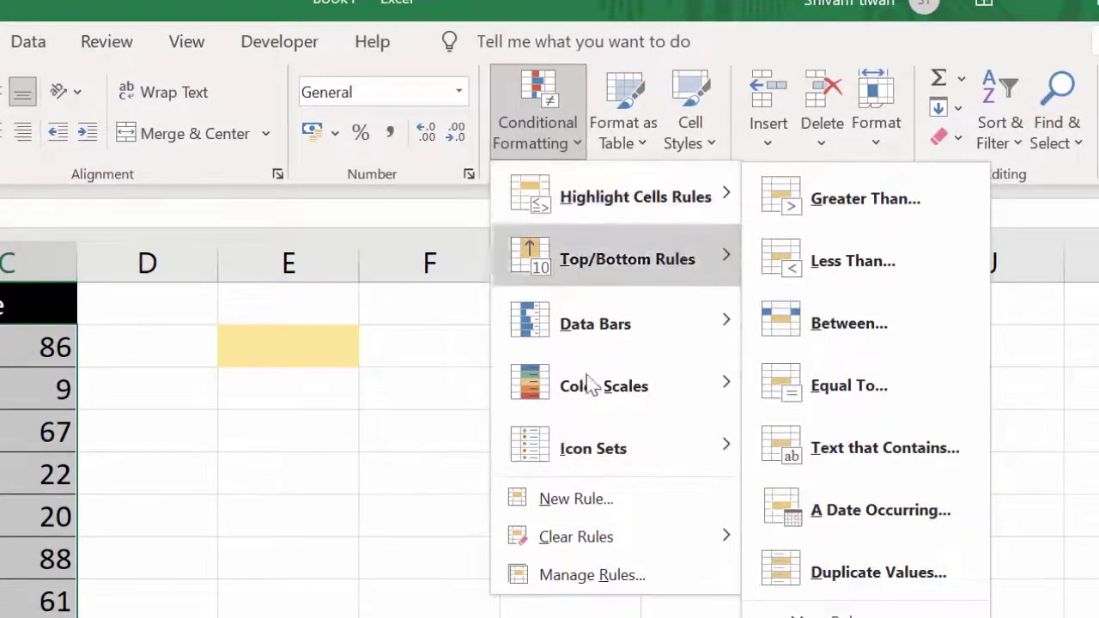
- Create a formula-based New Rule with the condition =$E$3=$B3
{"action": "left_click", "coordinate": [611, 505]}
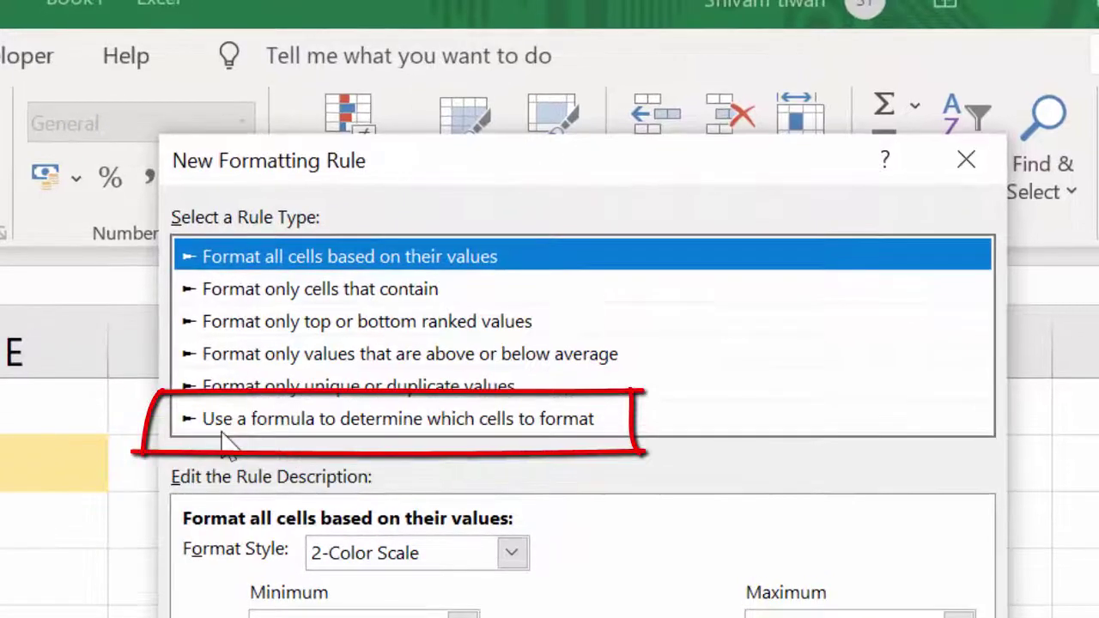
{"action": "left_click", "coordinate": [341, 421]}
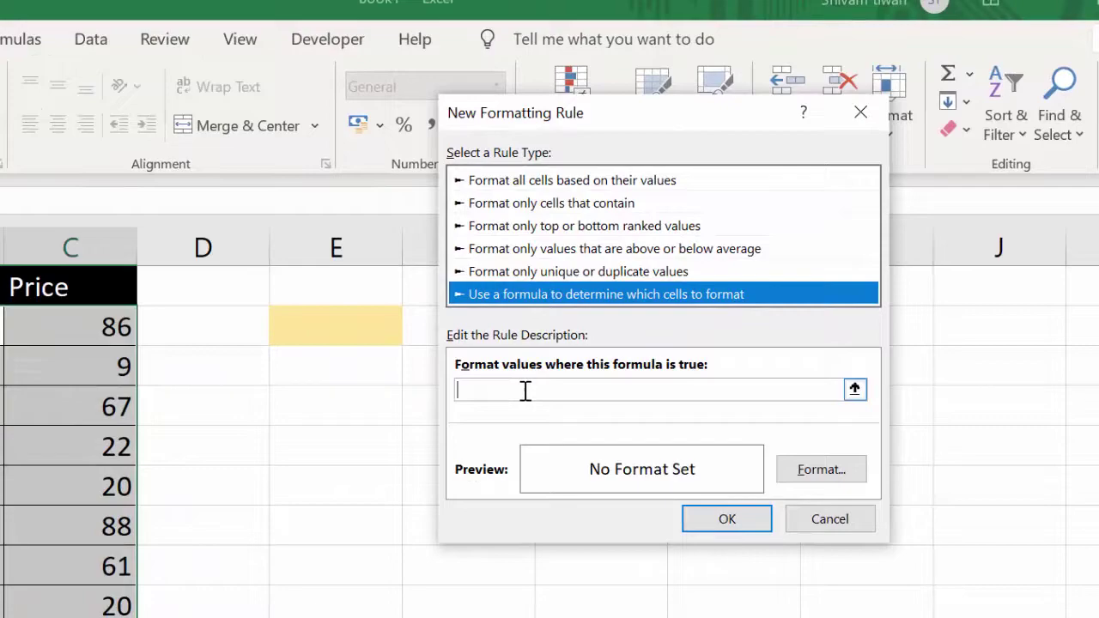
{"action": "left_click", "coordinate": [525, 391]}
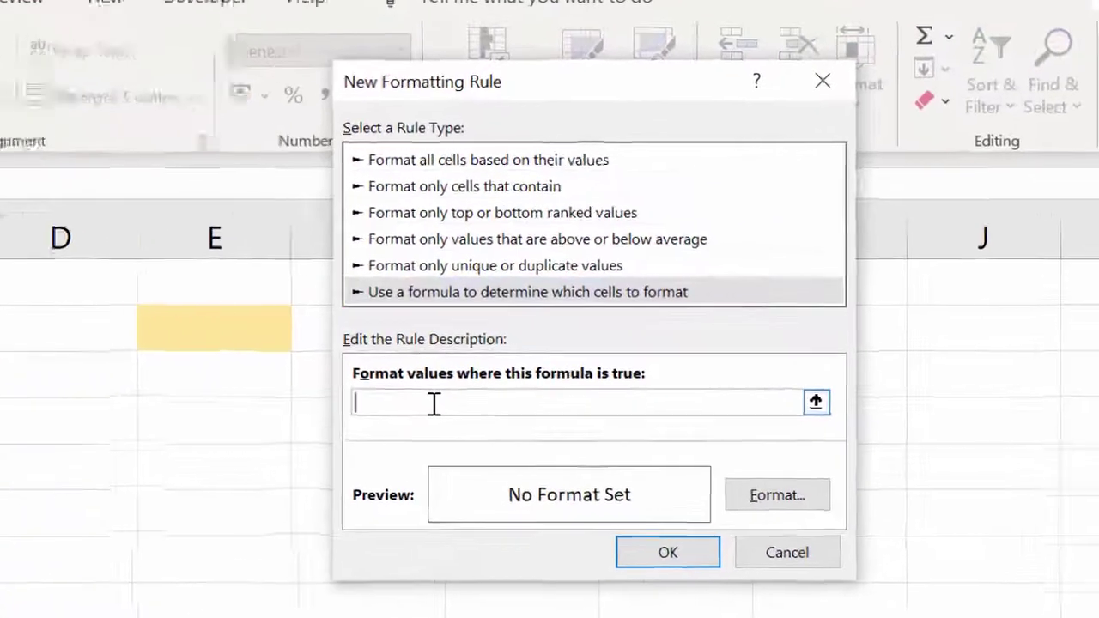
{"action": "type", "text": "="}
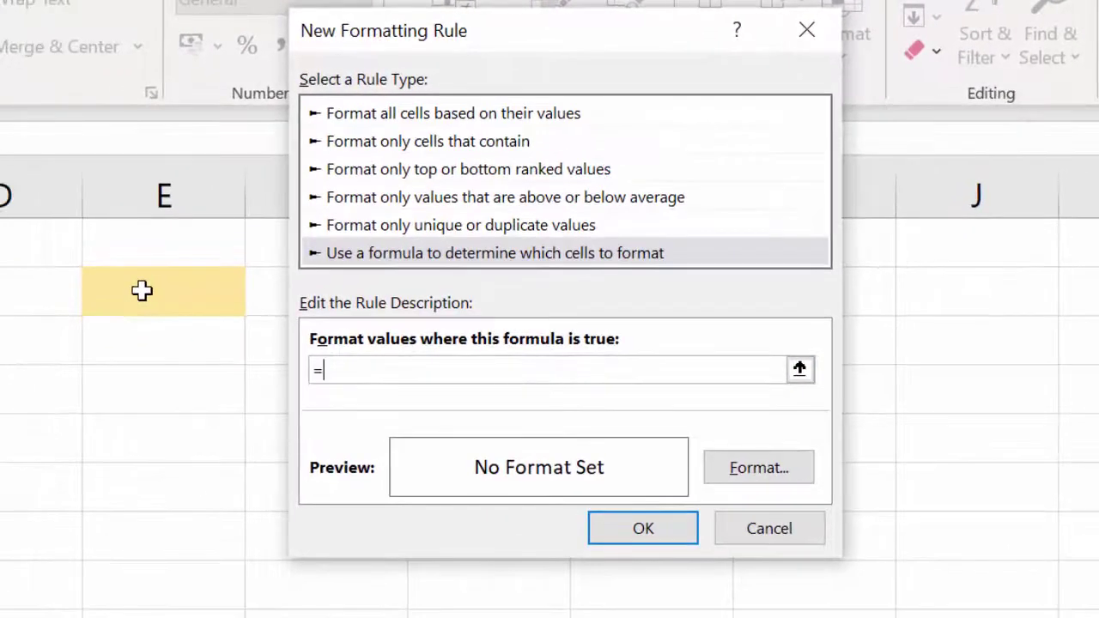
{"action": "left_click", "coordinate": [142, 292]}
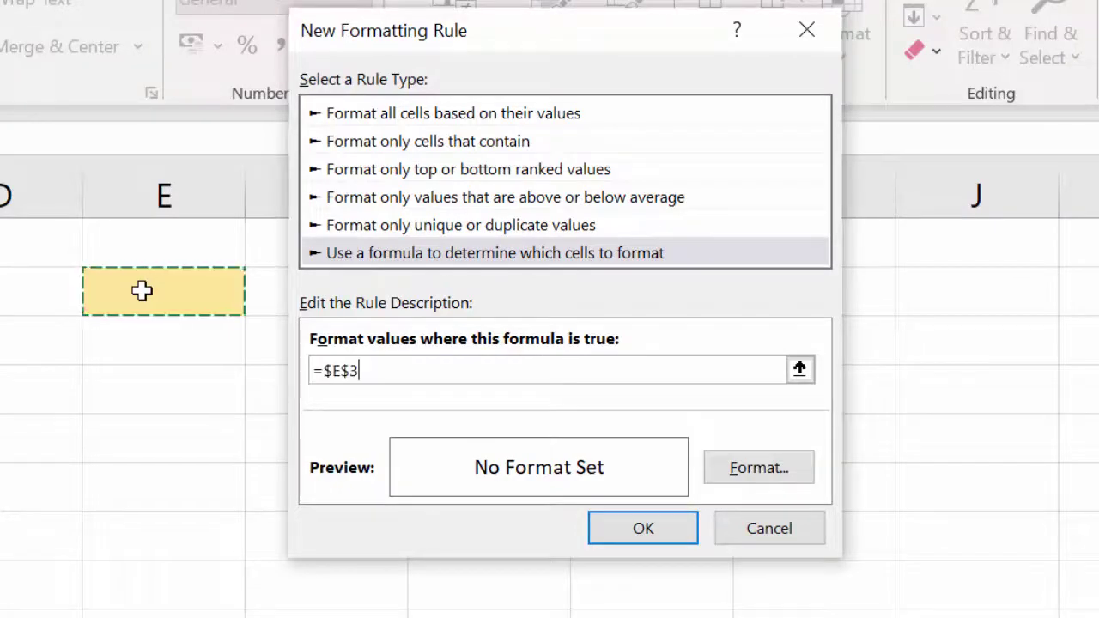
{"action": "type", "text": "="}
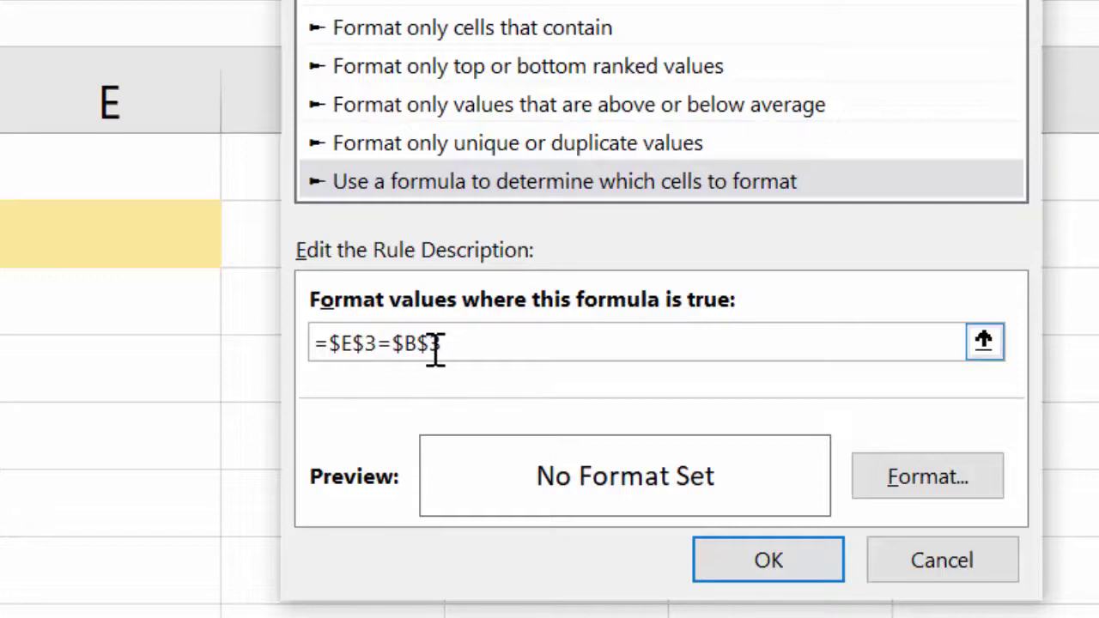
{"action": "key", "text": "BackSpace"}
- Give matching rows a yellow fill, save the rule, and deselect the table
{"action": "left_click", "coordinate": [913, 500]}
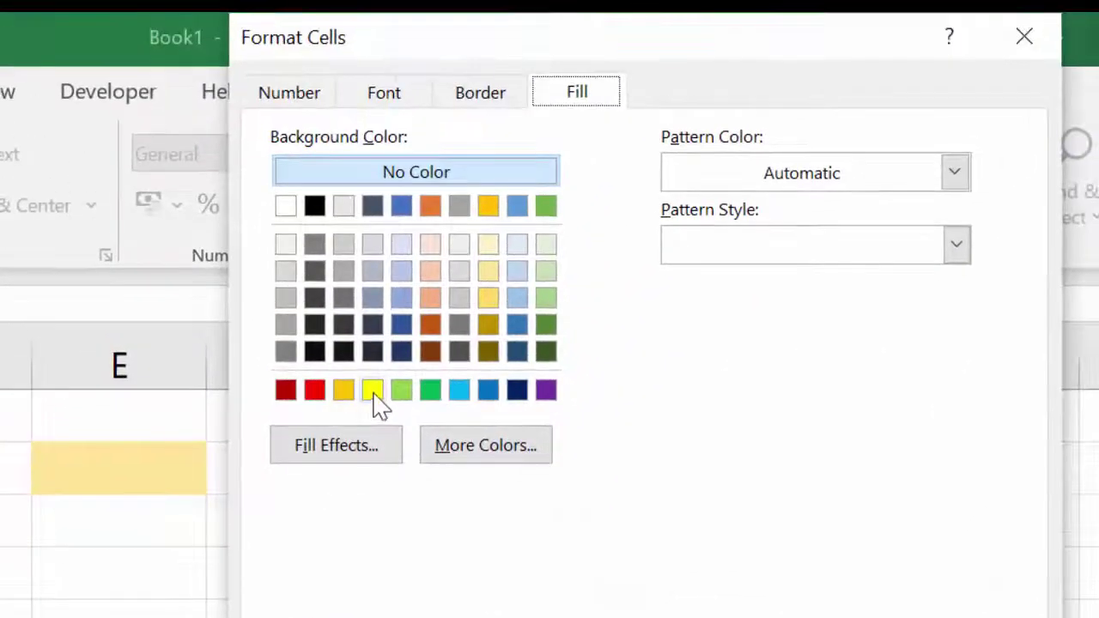
{"action": "left_click", "coordinate": [375, 397]}
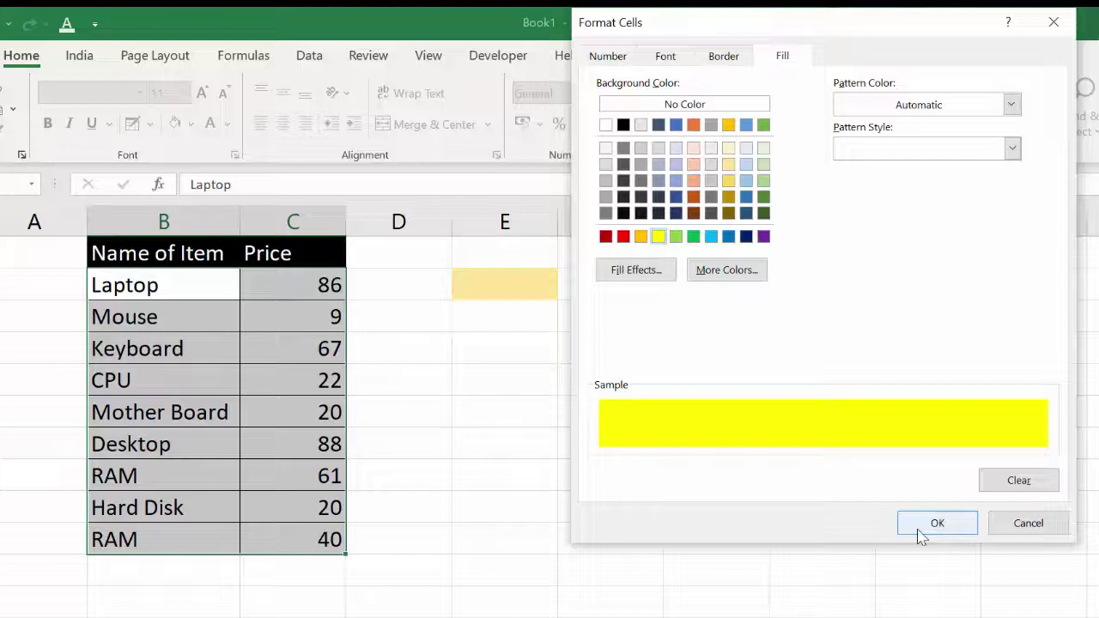
{"action": "left_click", "coordinate": [921, 536]}
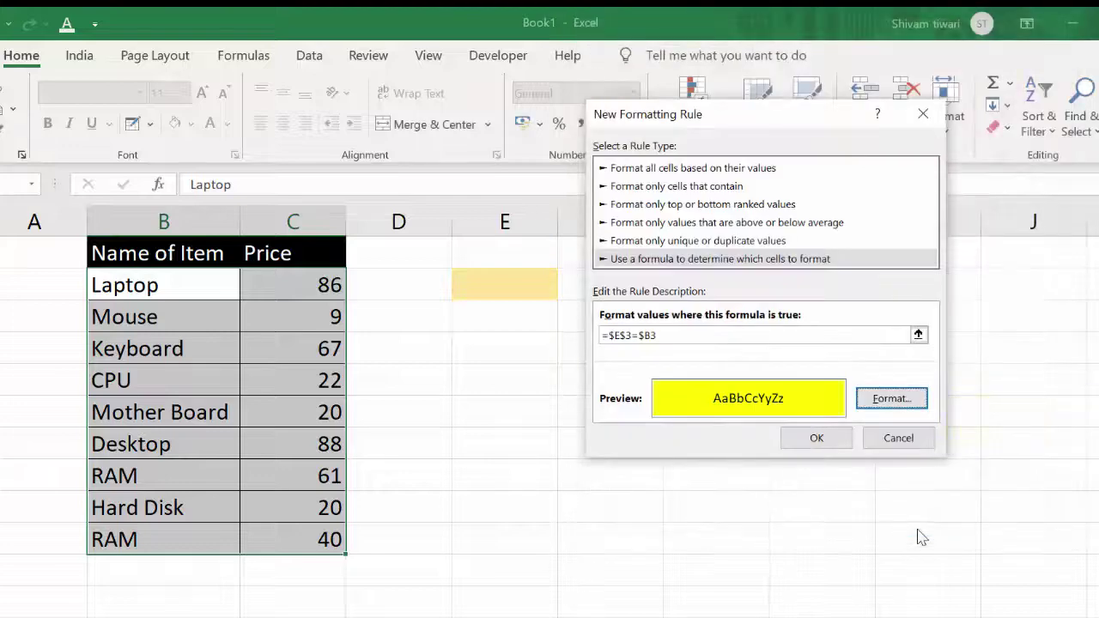
{"action": "left_click", "coordinate": [820, 436]}
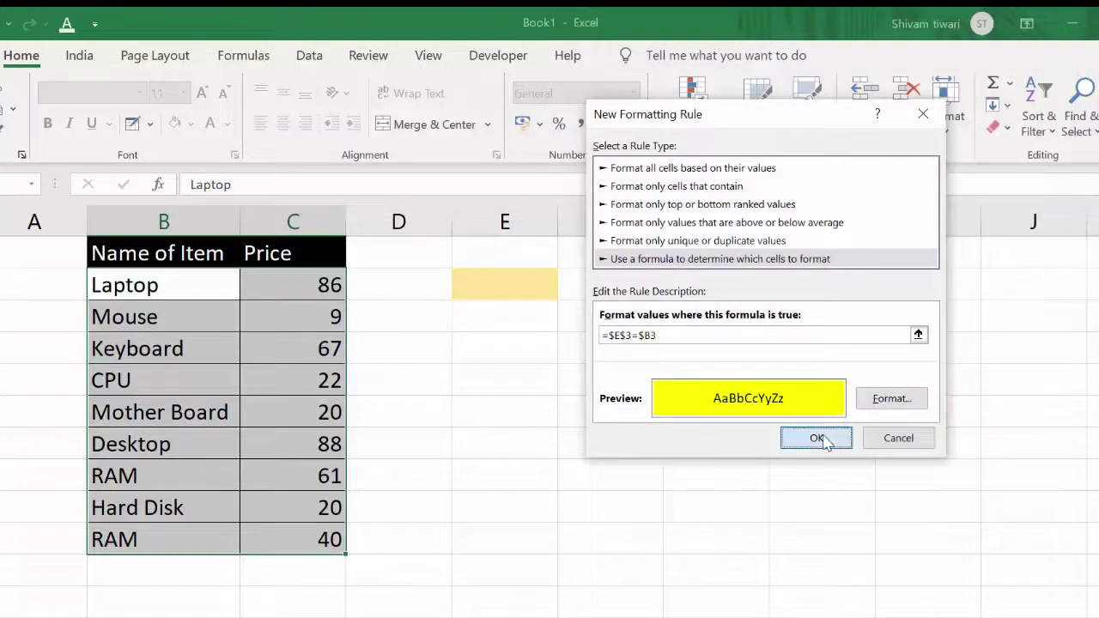
{"action": "left_click", "coordinate": [615, 464]}
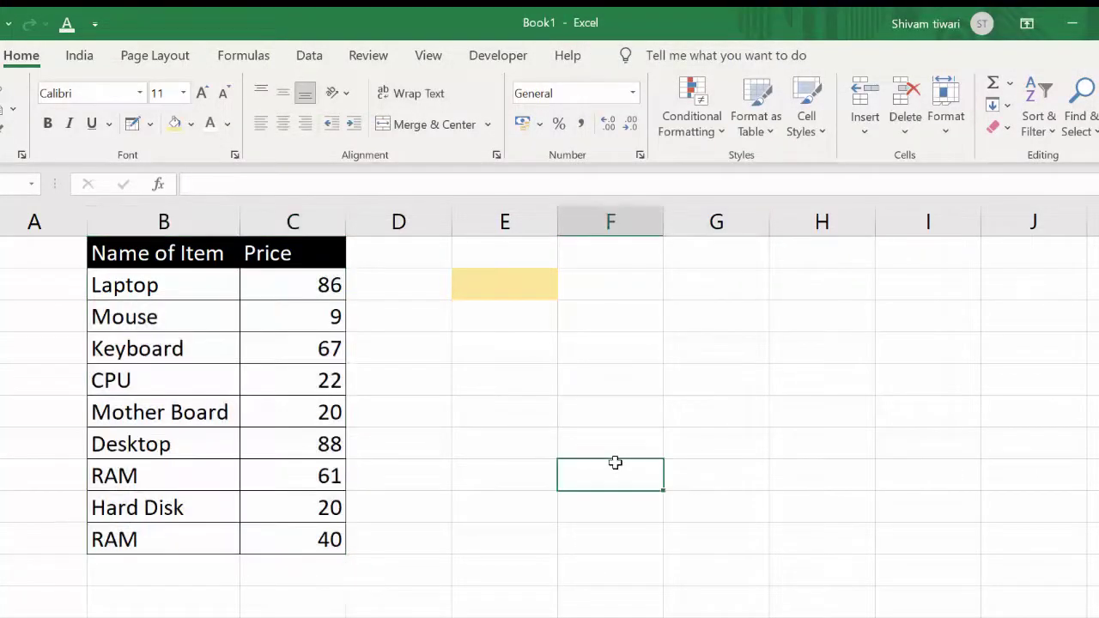
{"action": "left_click", "coordinate": [478, 279]}
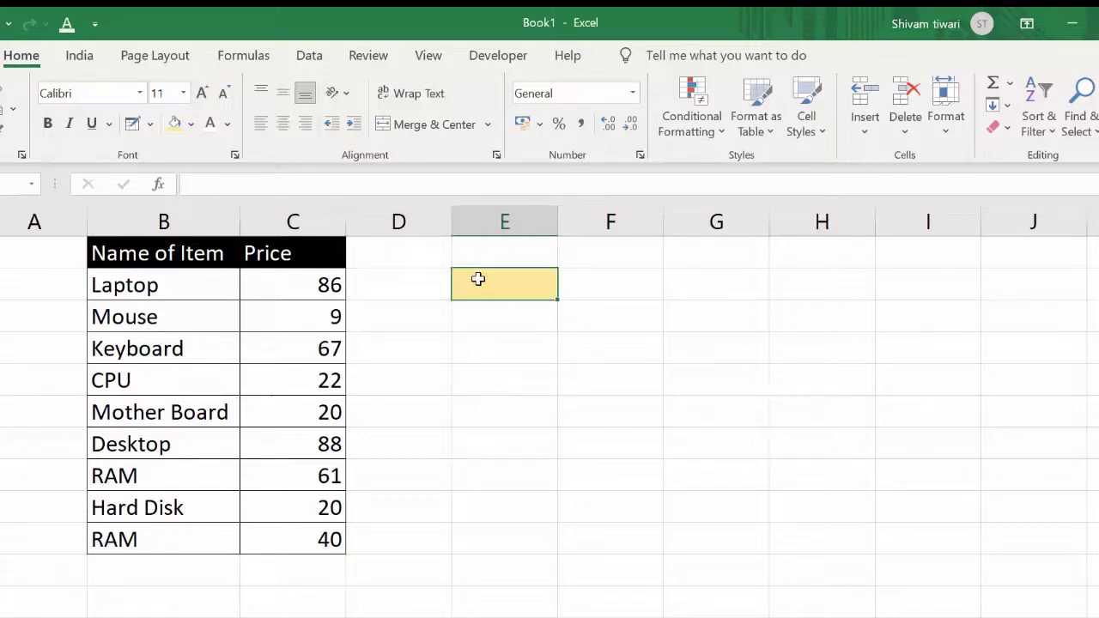
{"action": "type", "text": "R"}
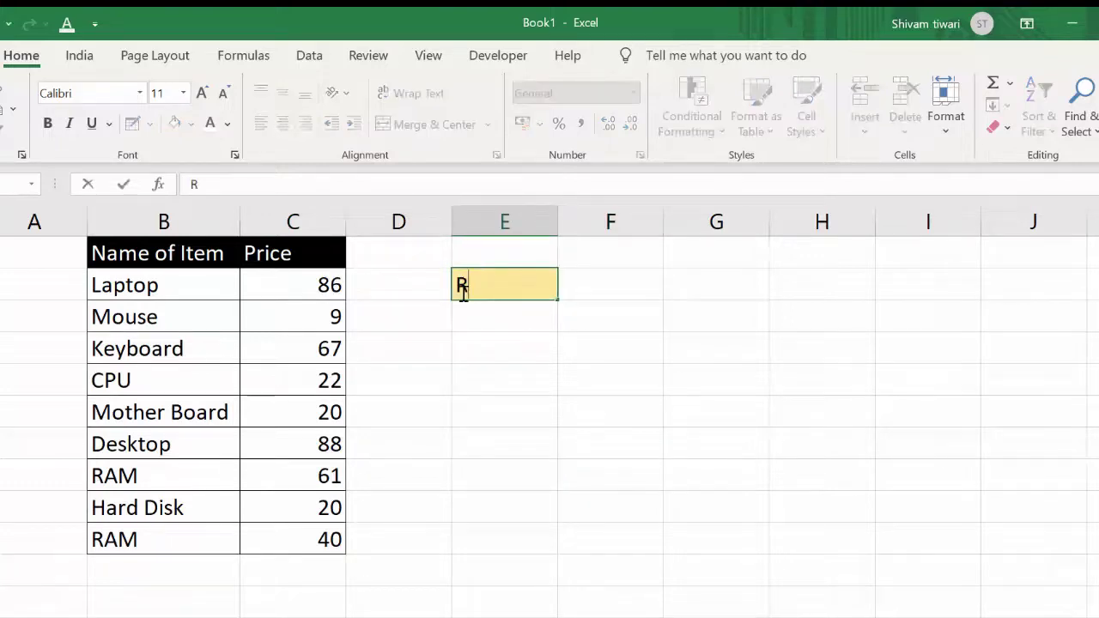
{"action": "type", "text": "am"}
{"action": "key", "text": "Return"}
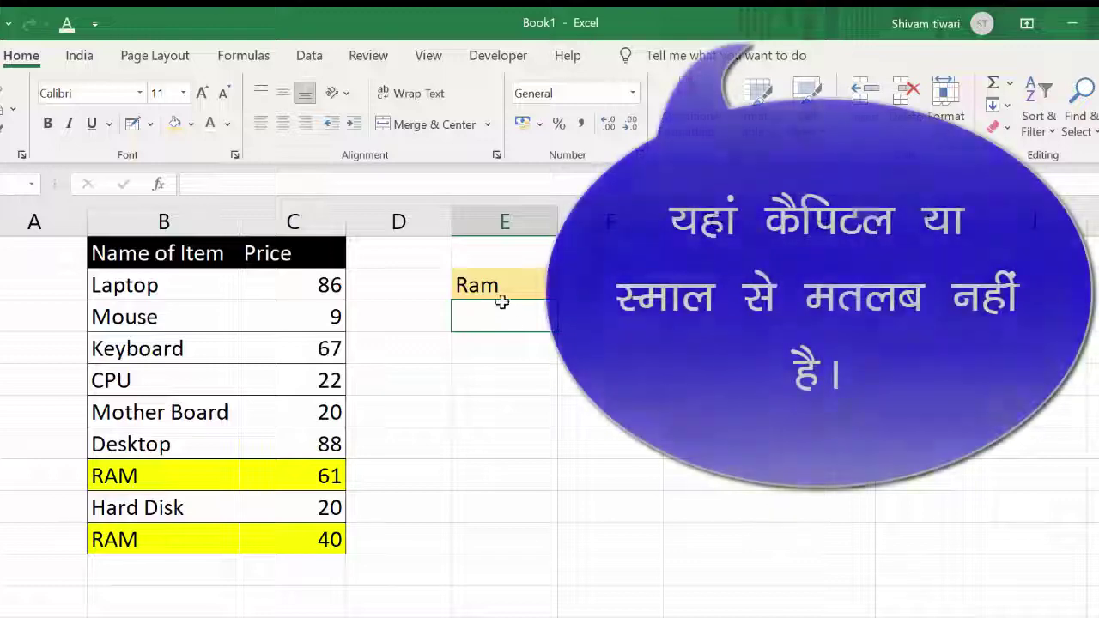
{"action": "left_click", "coordinate": [500, 287]}
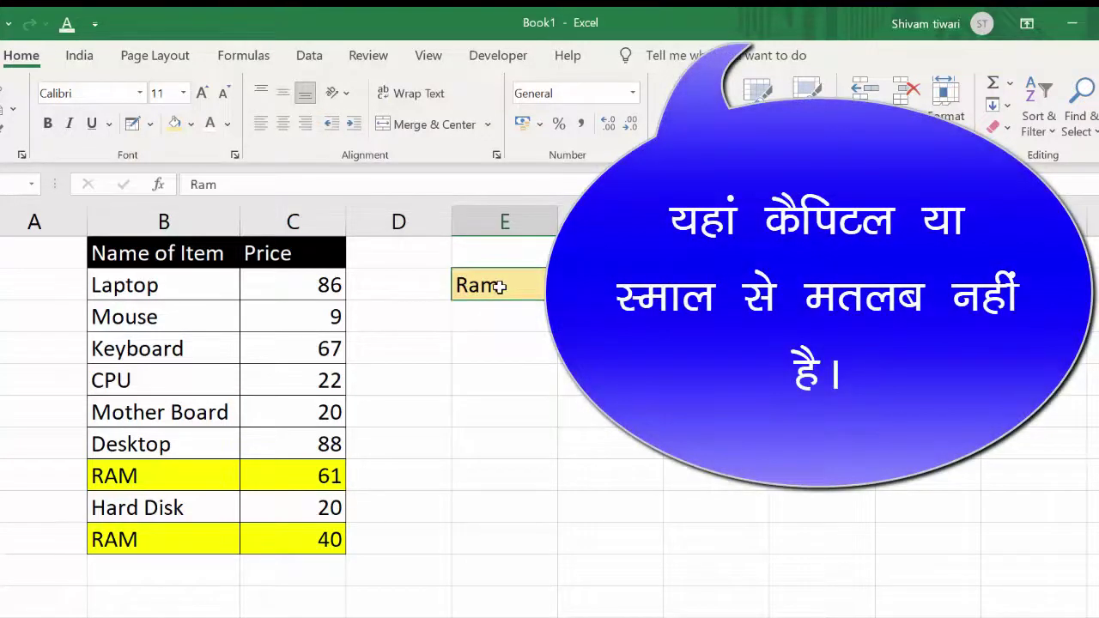
{"action": "double_click", "coordinate": [500, 287]}
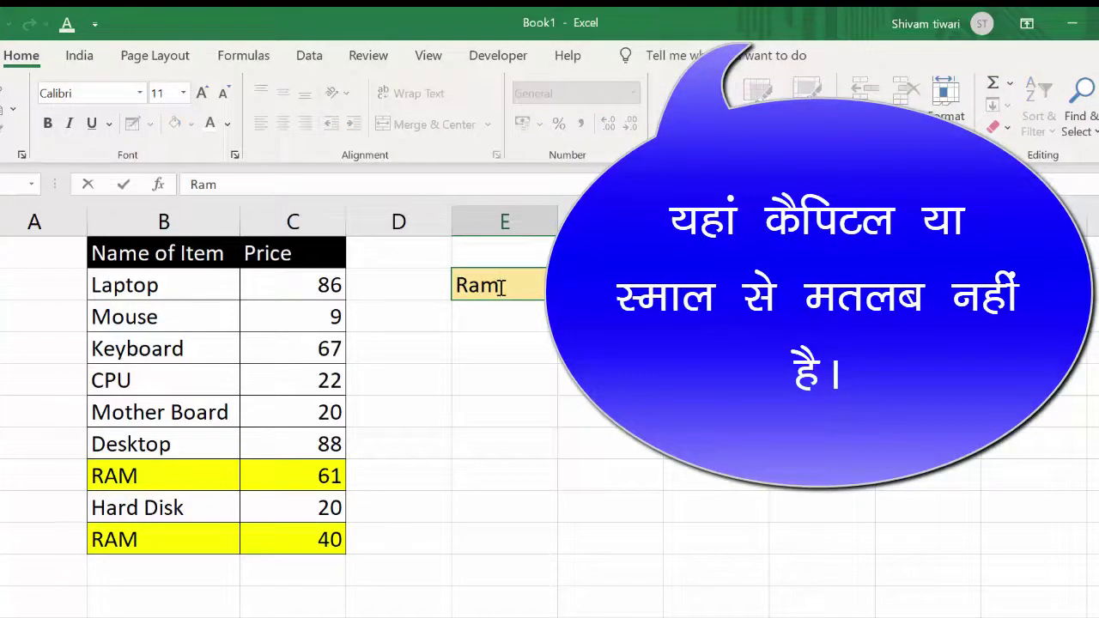
{"action": "key", "text": "BackSpace"}
{"action": "key", "text": "BackSpace"}
{"action": "key", "text": "BackSpace"}
{"action": "key", "text": "Return"}
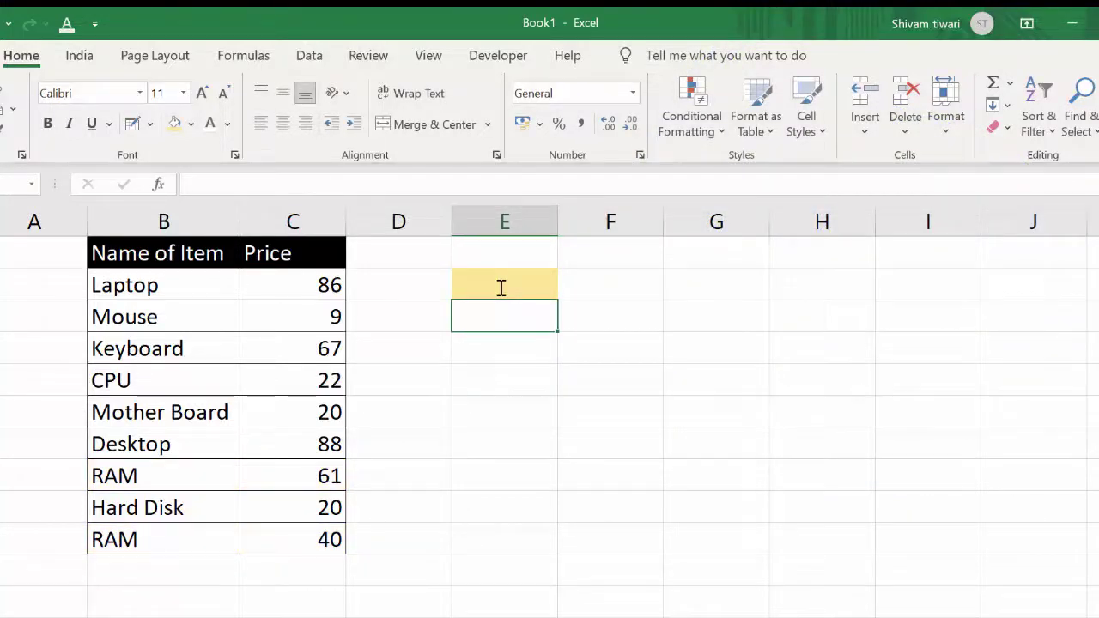
- Enter 'CPU' in search cell E3 so the CPU row, price 22, turns yellow
{"action": "left_click", "coordinate": [500, 287]}
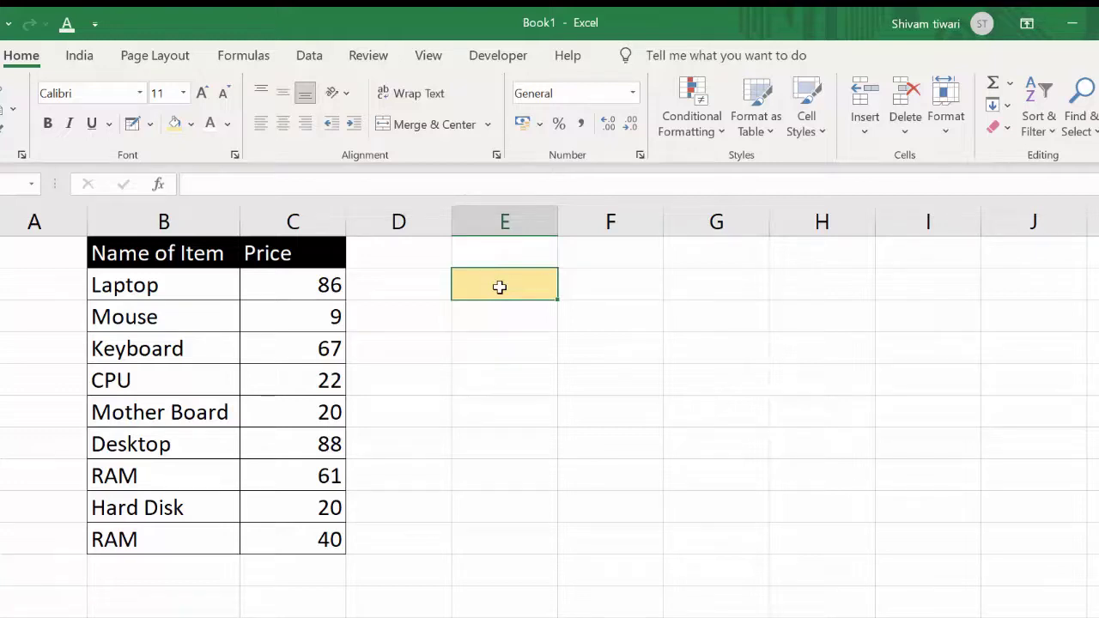
{"action": "type", "text": "CPU"}
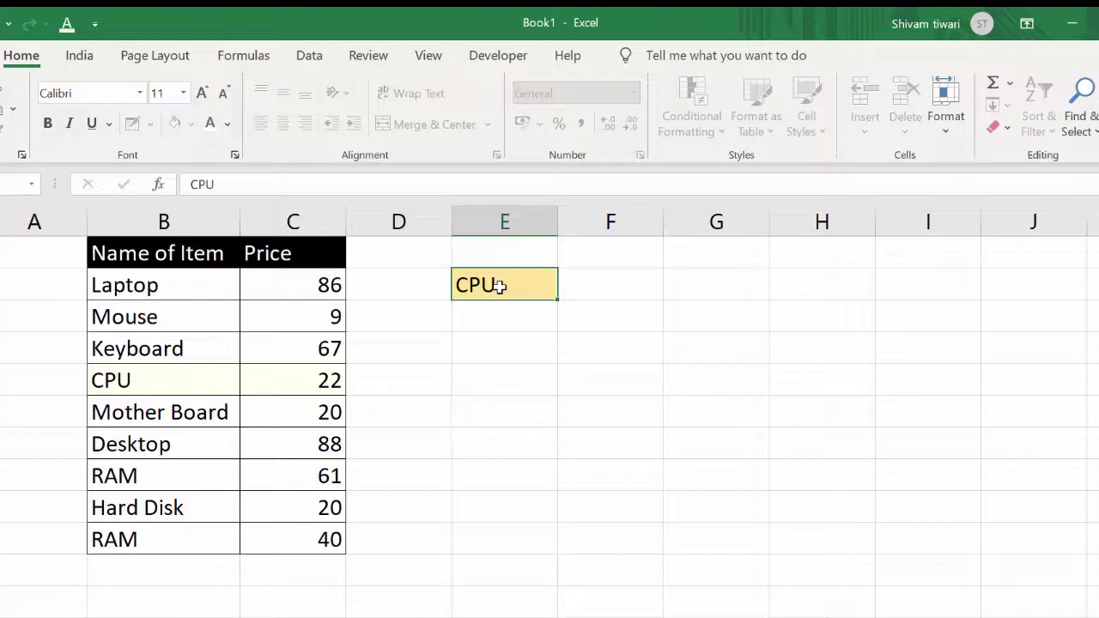
{"action": "key", "text": "Return"}
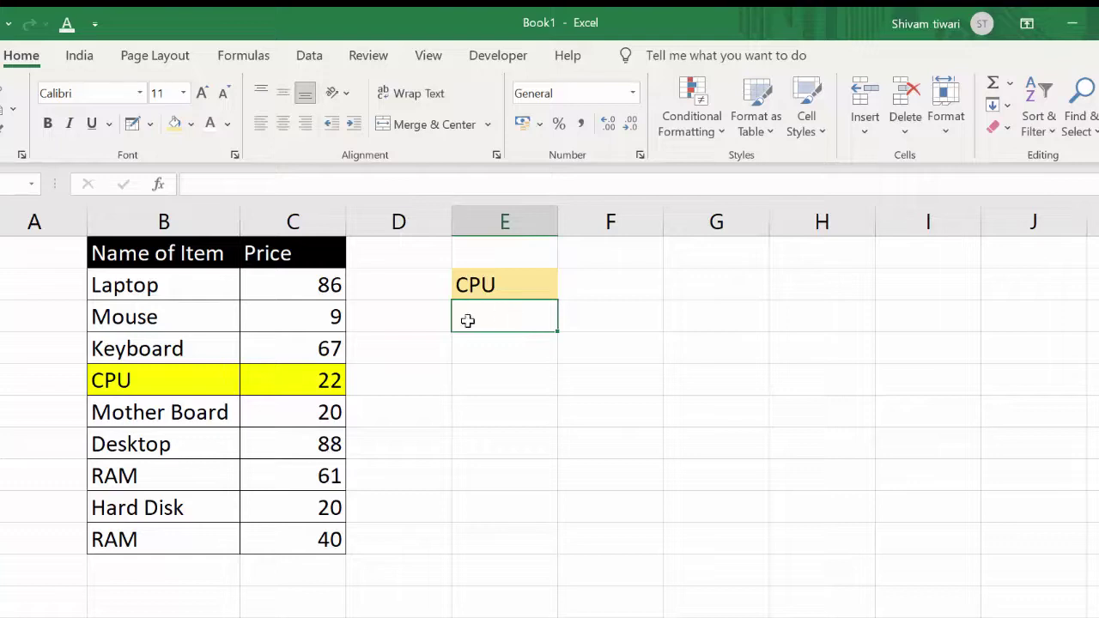
{"action": "left_click", "coordinate": [155, 285]}
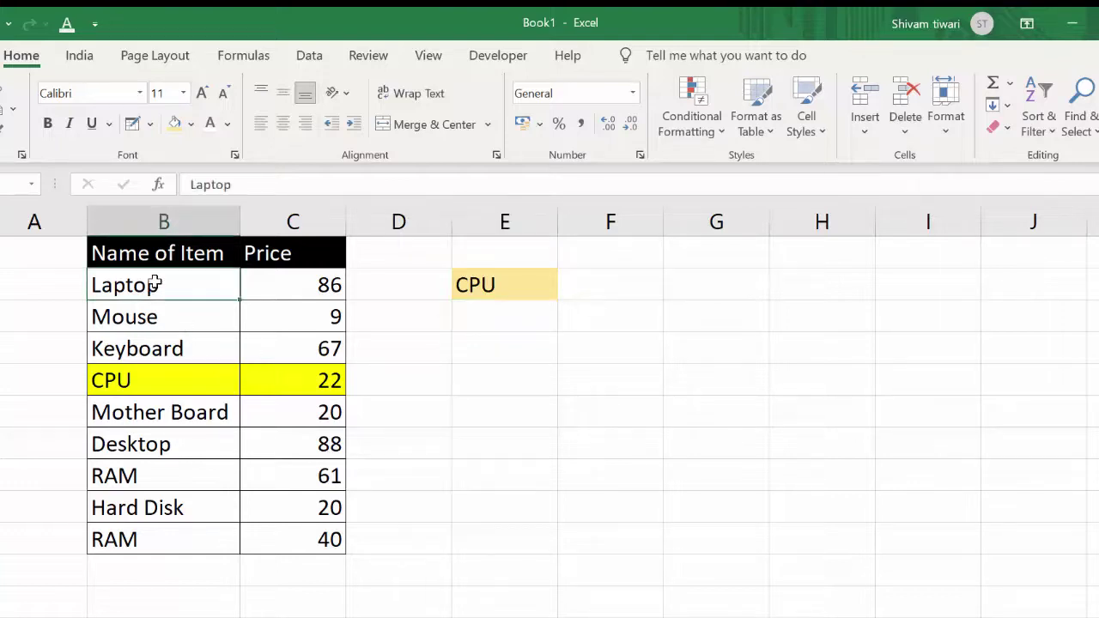
- Select the extended range B3:C16 and begin a new conditional formatting rule
{"action": "mouse_move", "coordinate": [155, 285]}
{"action": "left_mouse_down"}
{"action": "mouse_move", "coordinate": [343, 615]}
{"action": "mouse_move", "coordinate": [302, 574]}
{"action": "left_mouse_up"}
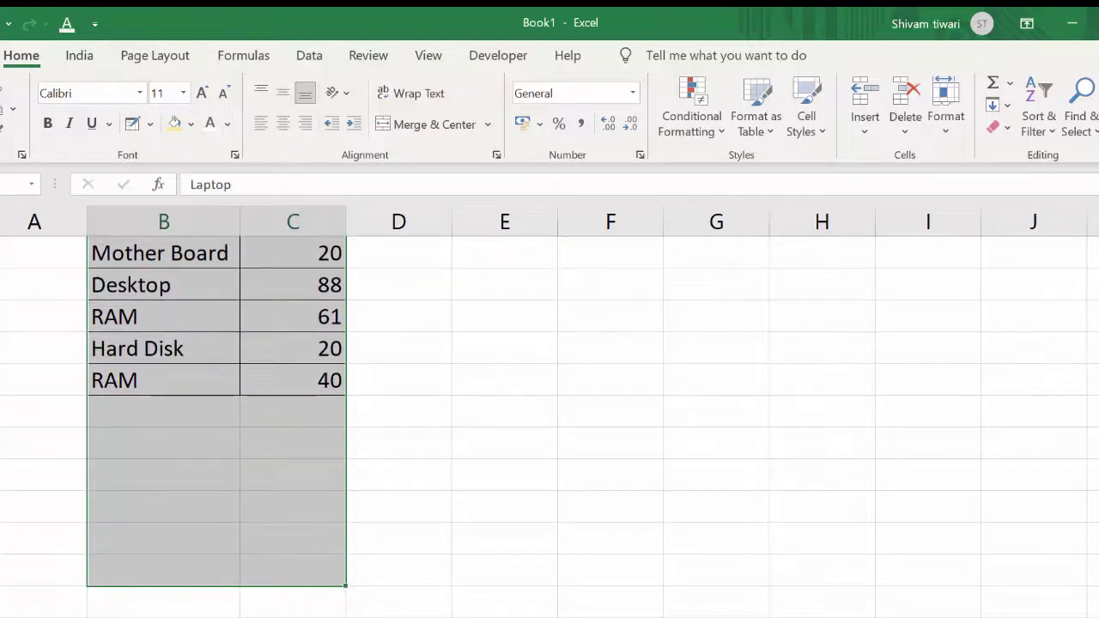
{"action": "scroll", "coordinate": [791, 258], "scroll_direction": "up", "scroll_amount": 1}
{"action": "scroll", "coordinate": [791, 258], "scroll_direction": "up", "scroll_amount": 1}
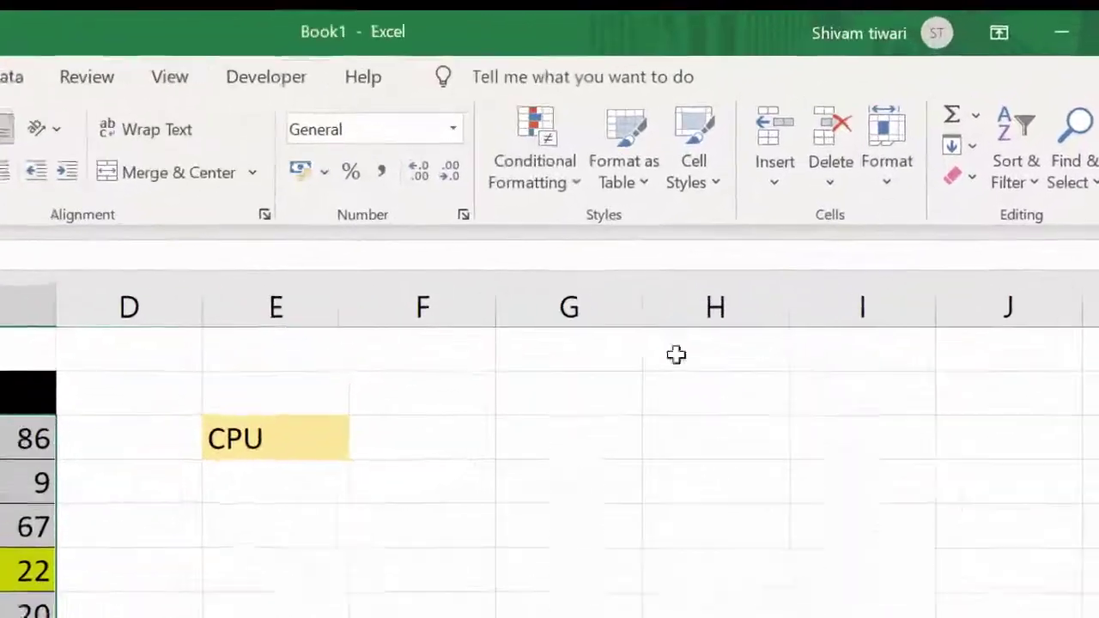
{"action": "left_click", "coordinate": [541, 185]}
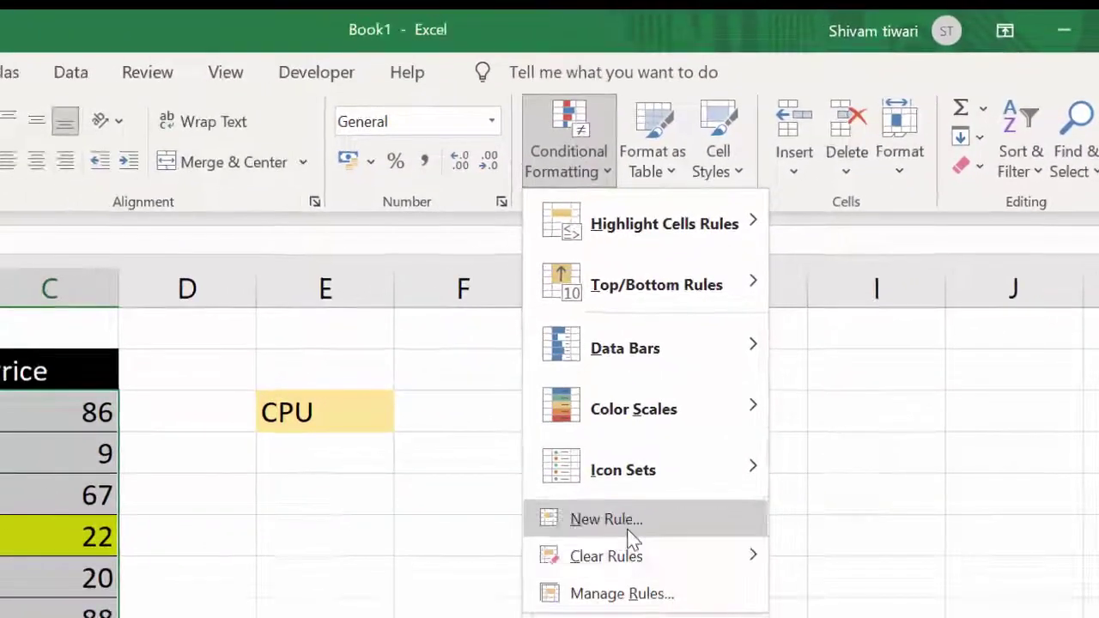
{"action": "left_click", "coordinate": [572, 585]}
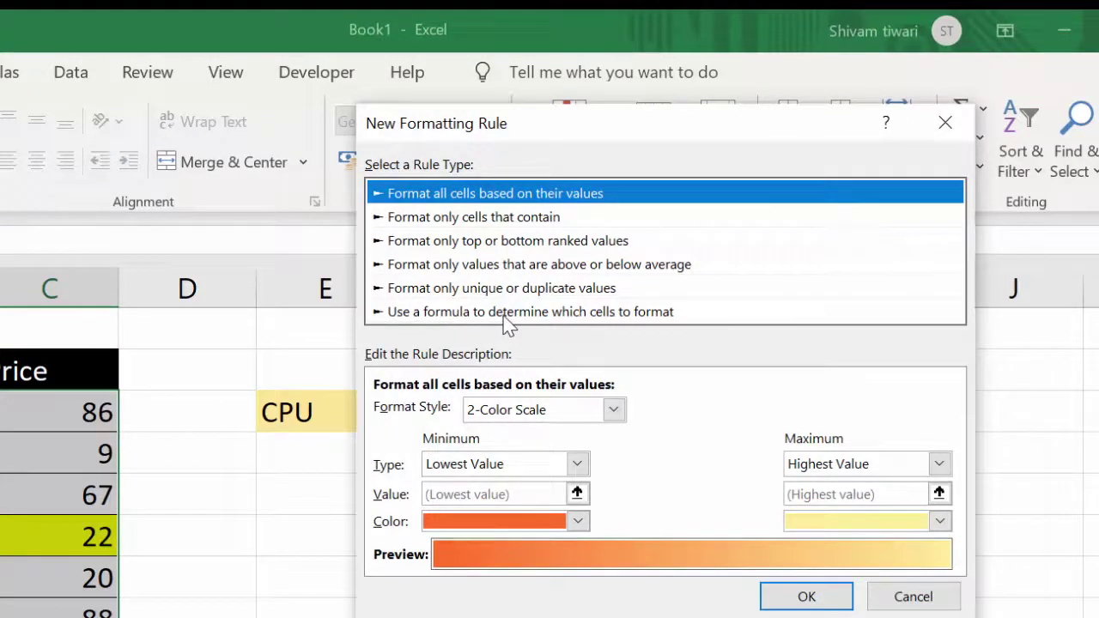
- Pick the formula rule type and draft a formula comparing $E$3 with column B
{"action": "left_click", "coordinate": [508, 313]}
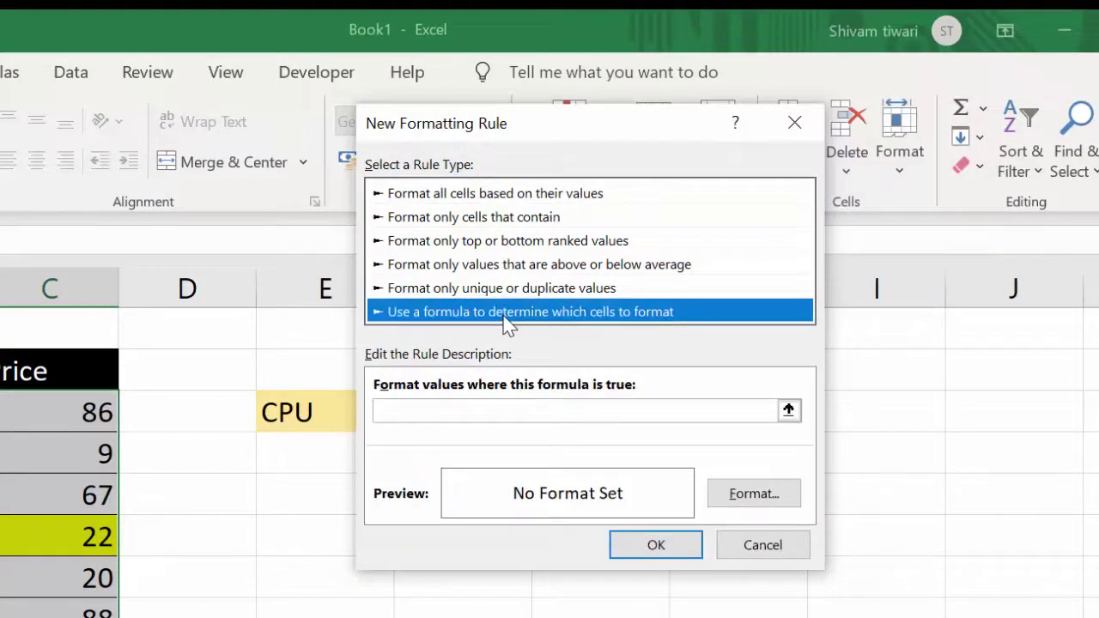
{"action": "left_click", "coordinate": [457, 413]}
{"action": "type", "text": "="}
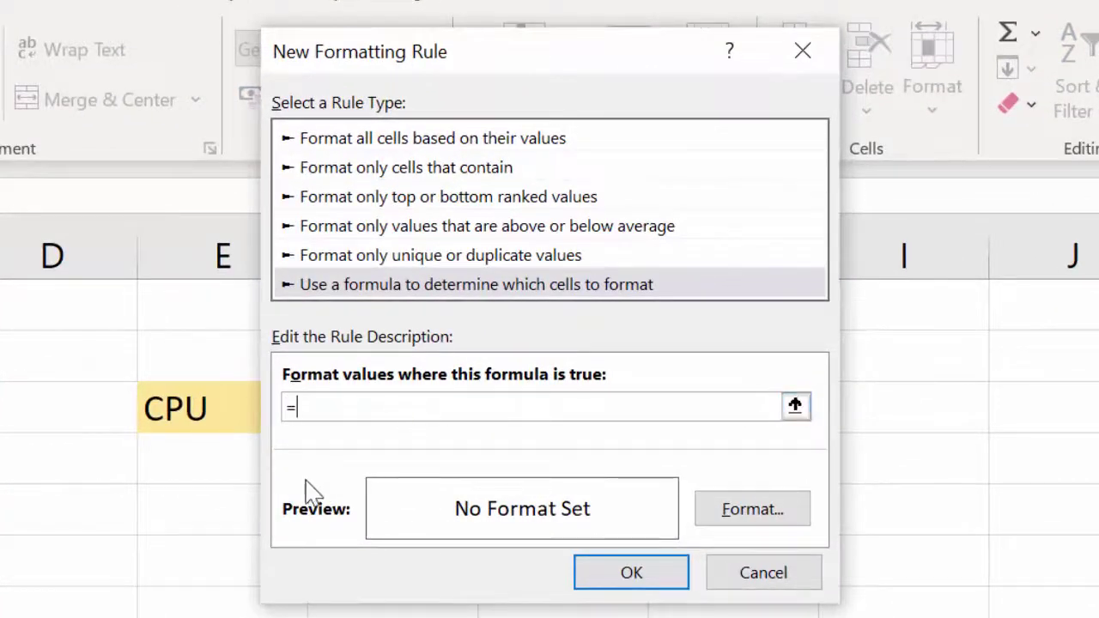
{"action": "left_click", "coordinate": [188, 418]}
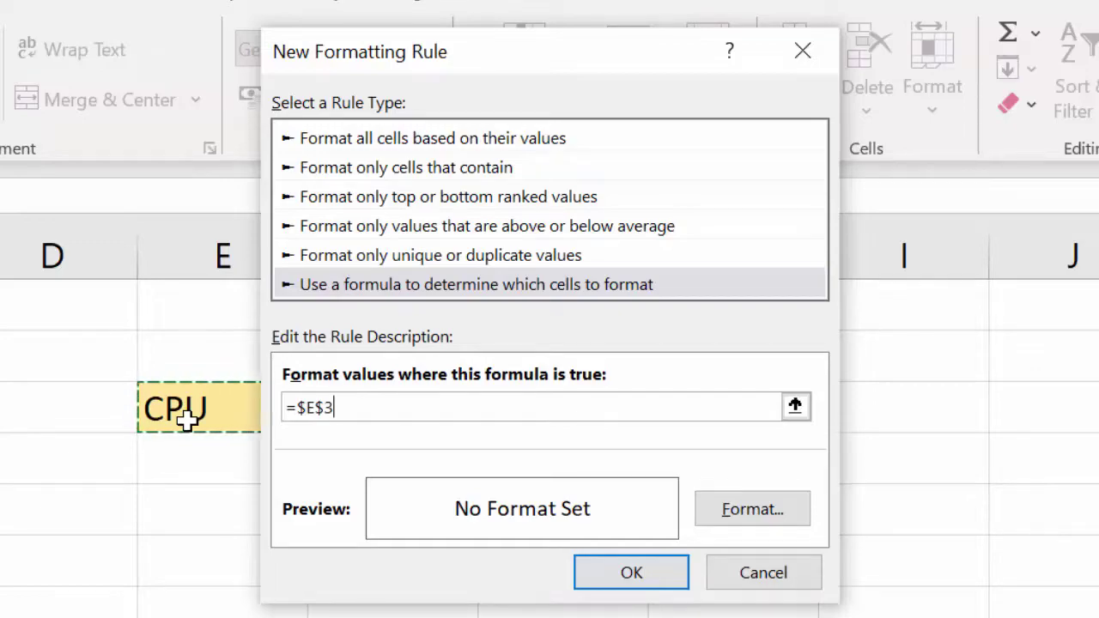
{"action": "type", "text": "="}
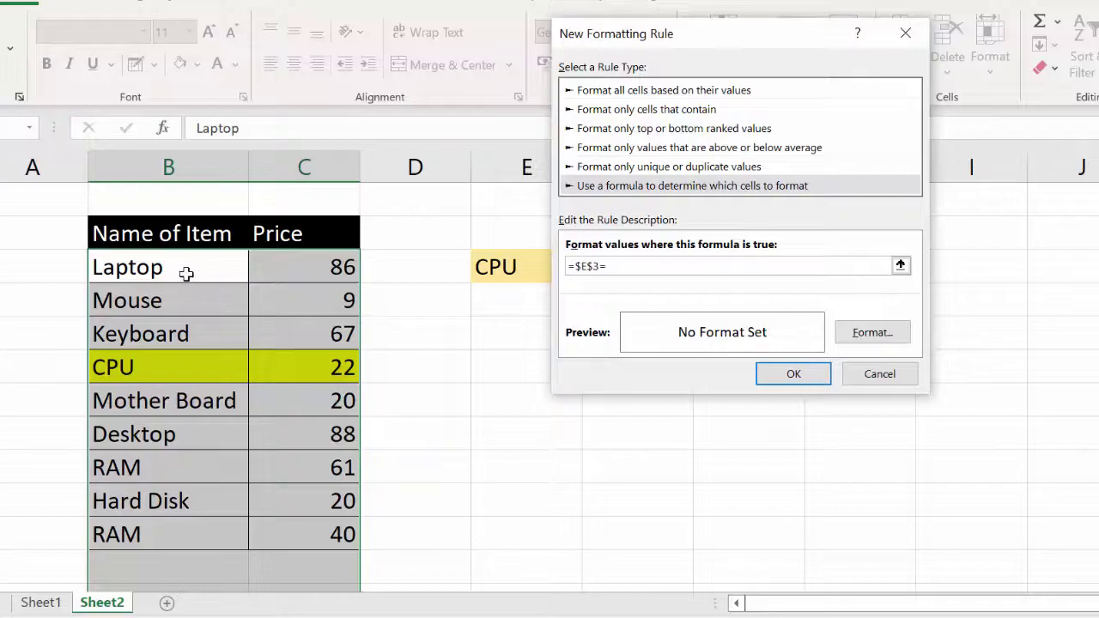
{"action": "left_click", "coordinate": [186, 273]}
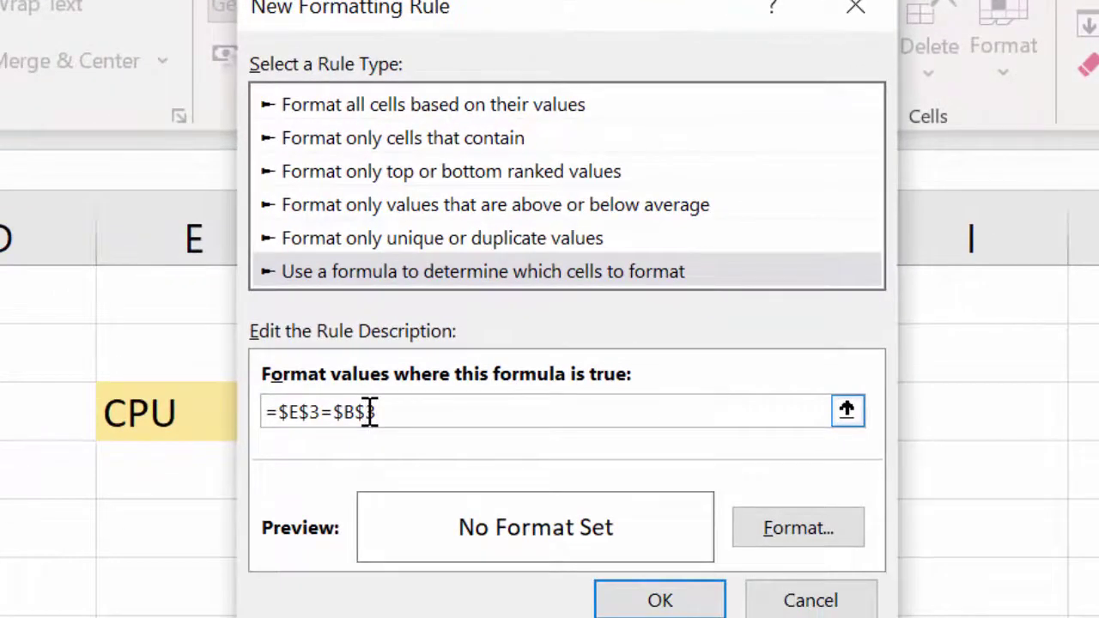
{"action": "key", "text": "BackSpace"}
{"action": "key", "text": "BackSpace"}
- Complete the formula as =$E$3=$B3 and save it with a light gold fill
{"action": "type", "text": "3"}
{"action": "left_click", "coordinate": [814, 540]}
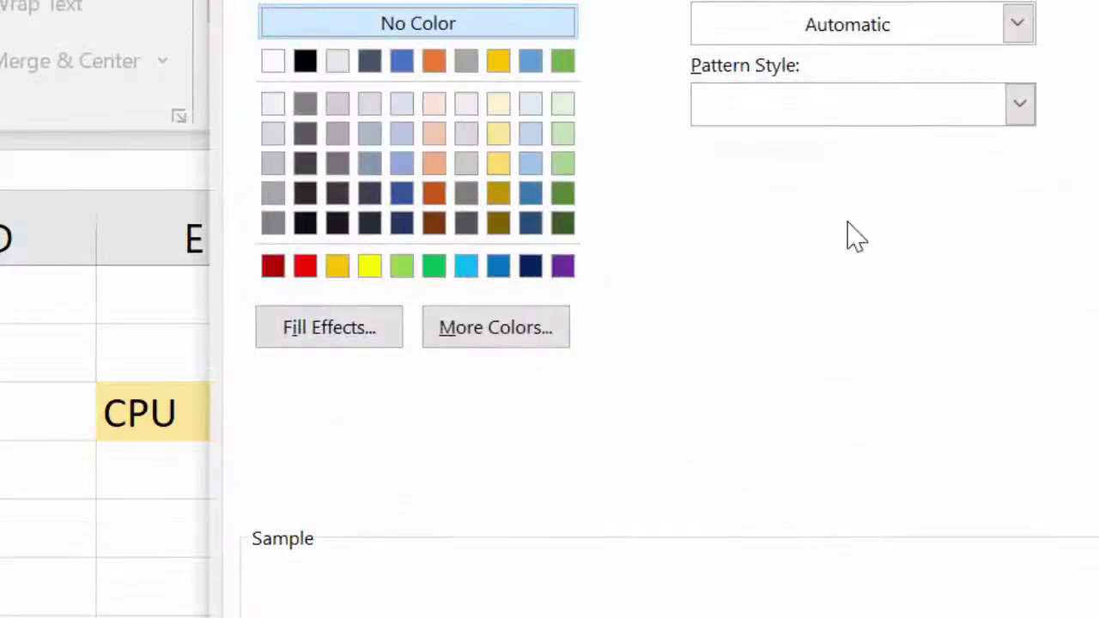
{"action": "left_click", "coordinate": [500, 135]}
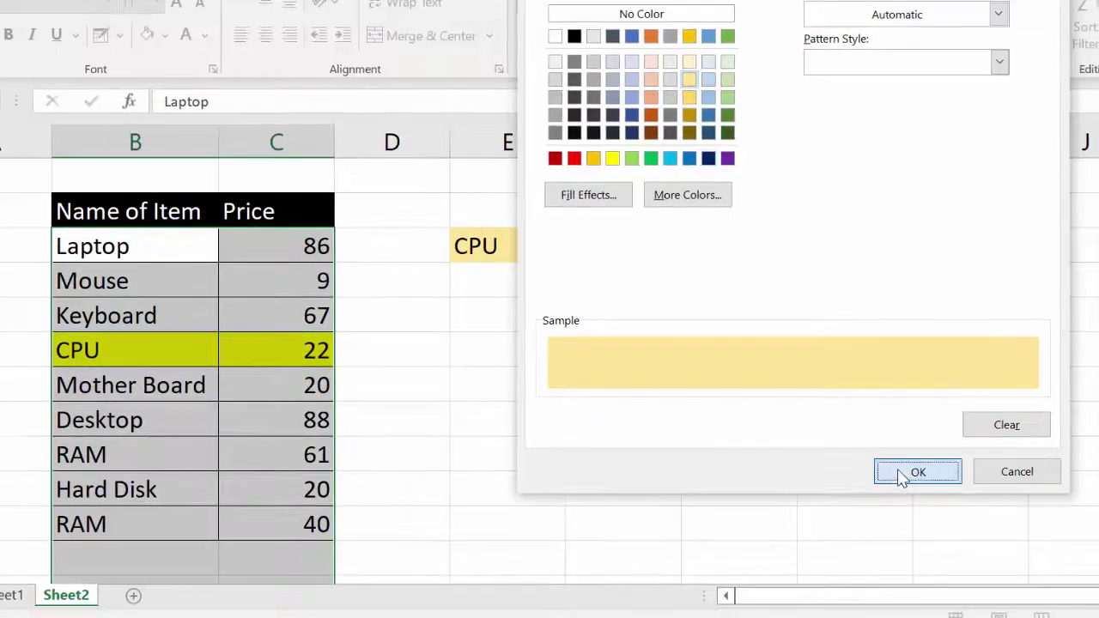
{"action": "left_click", "coordinate": [897, 471]}
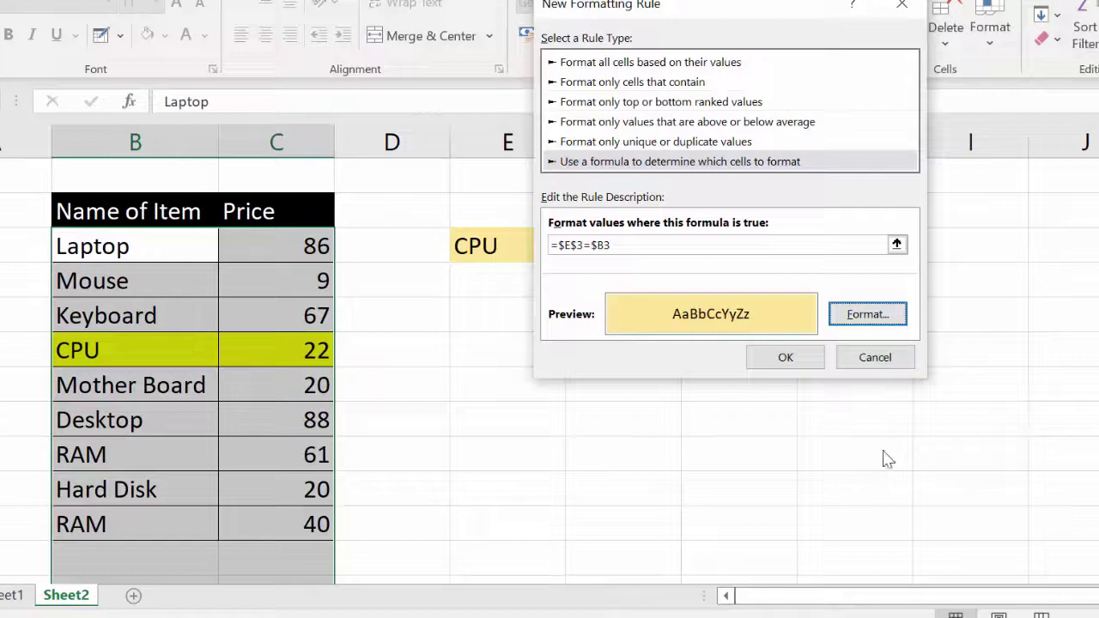
{"action": "left_click", "coordinate": [786, 358]}
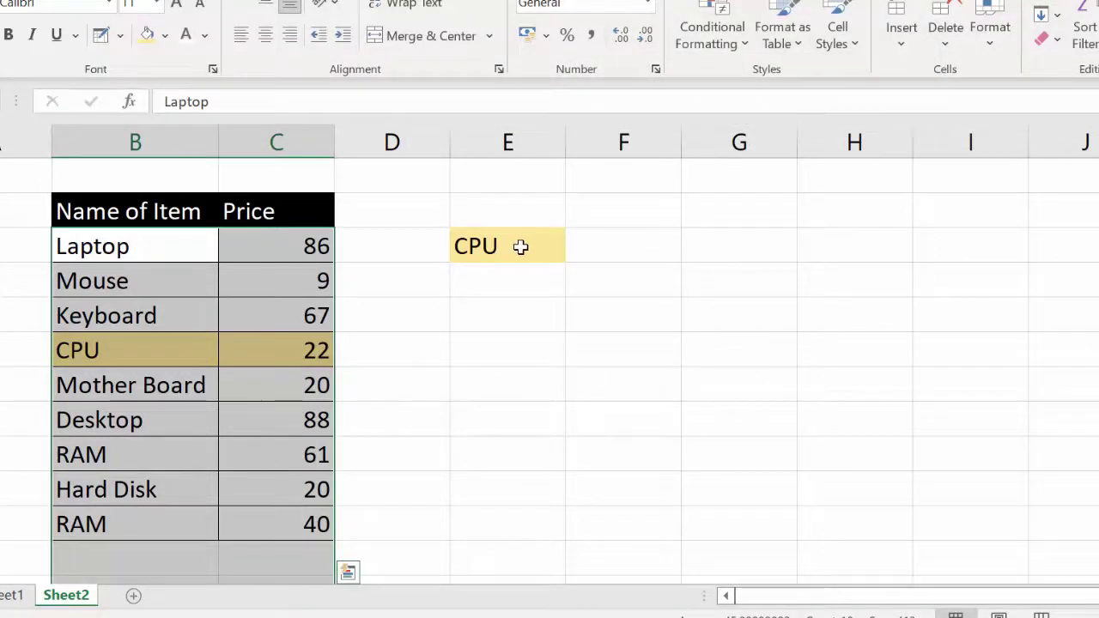
- Add 'Microphone' priced 500 in row 12 (B12:C12), below the last item
{"action": "left_click", "coordinate": [512, 384]}
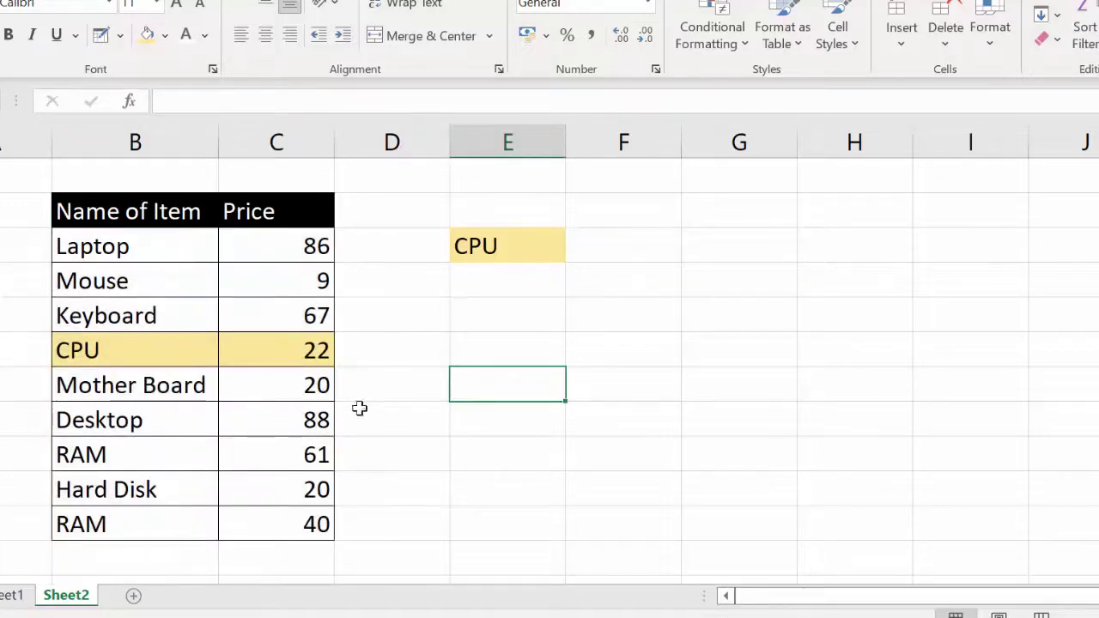
{"action": "left_click", "coordinate": [126, 556]}
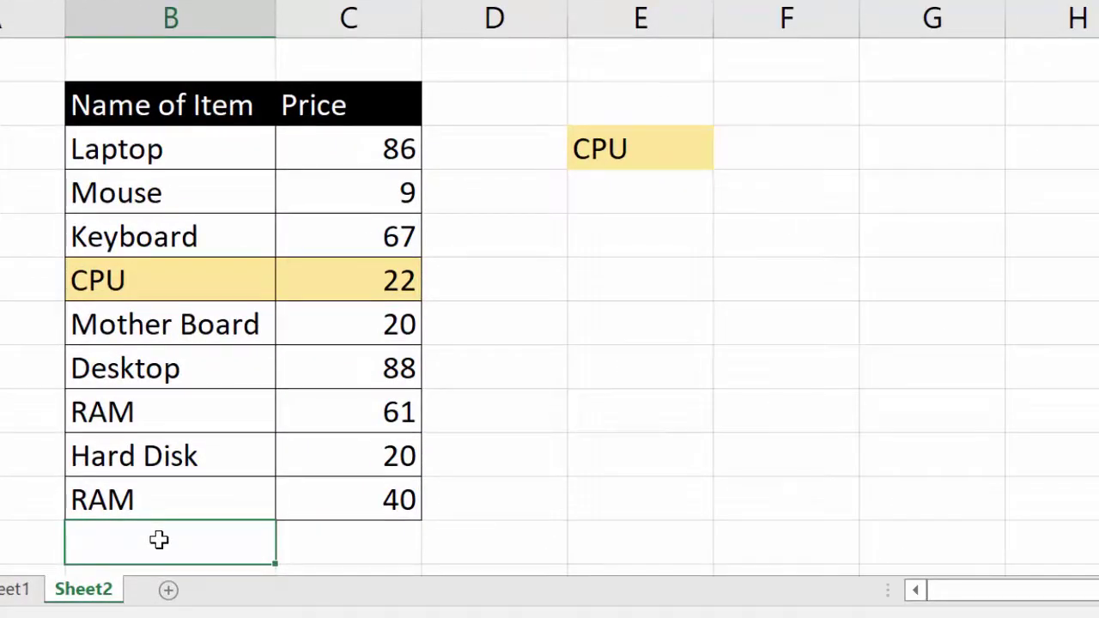
{"action": "type", "text": "Mic"}
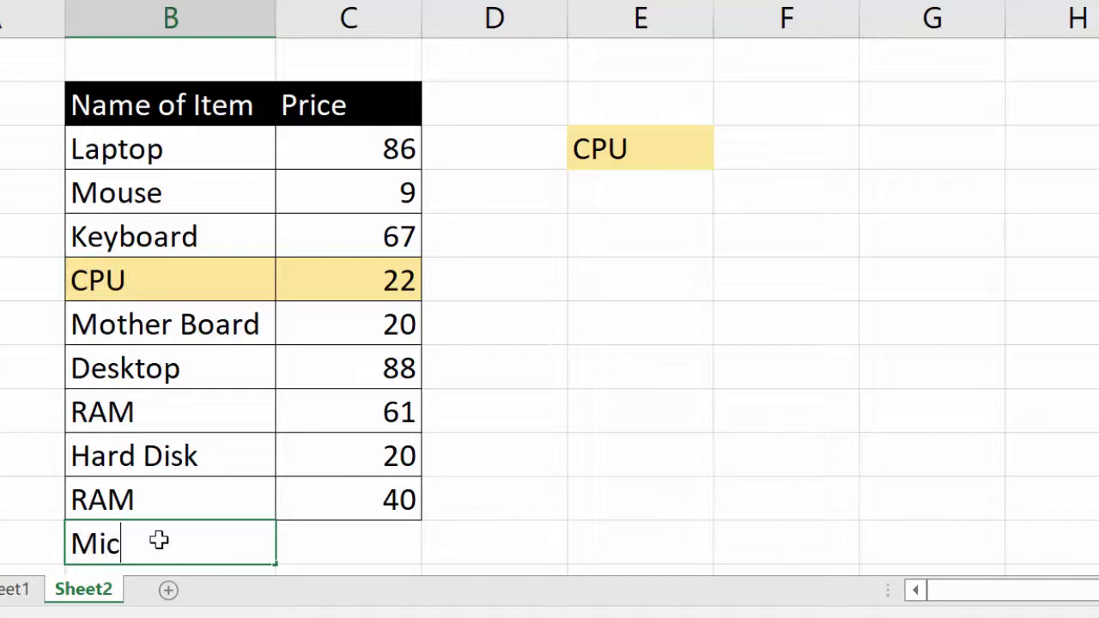
{"action": "type", "text": "roph"}
{"action": "type", "text": "on"}
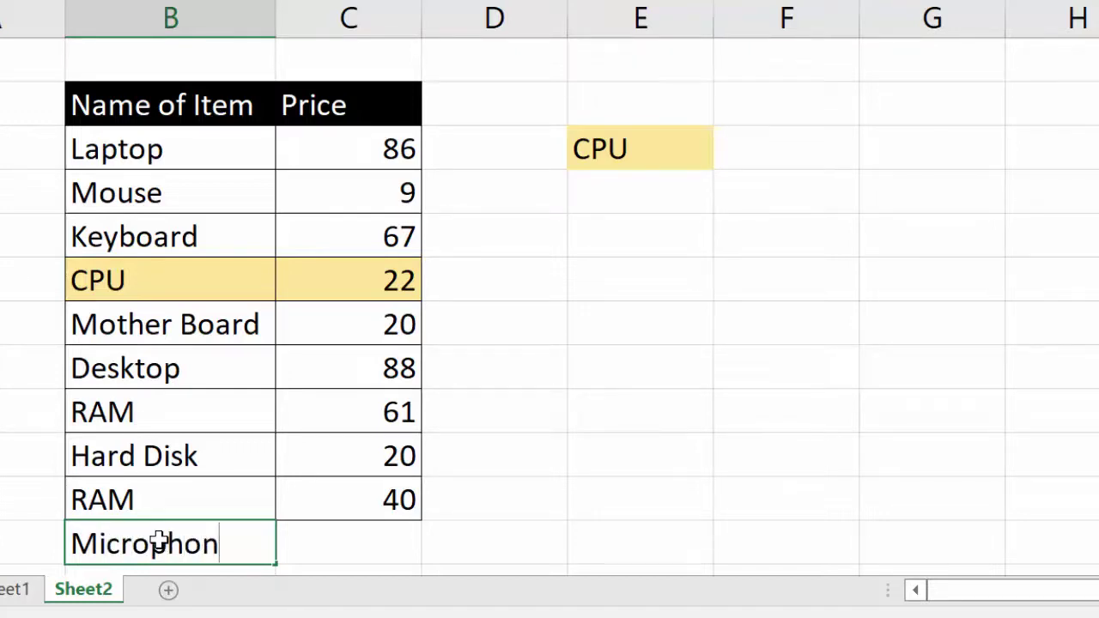
{"action": "type", "text": "e"}
{"action": "left_click", "coordinate": [311, 546]}
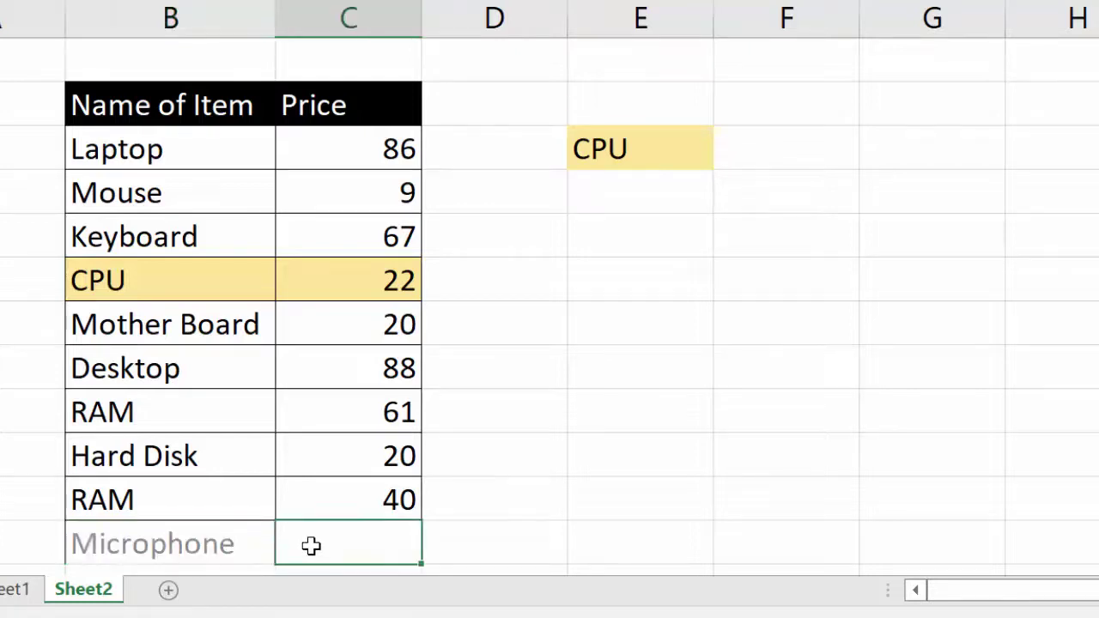
{"action": "type", "text": "500"}
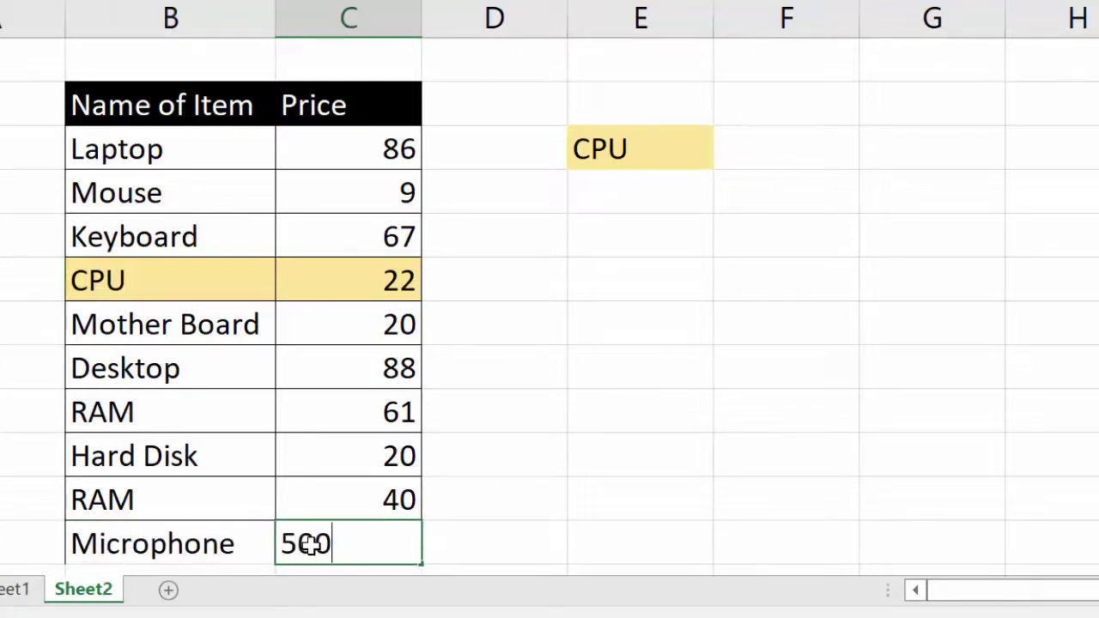
{"action": "key", "text": "Return"}
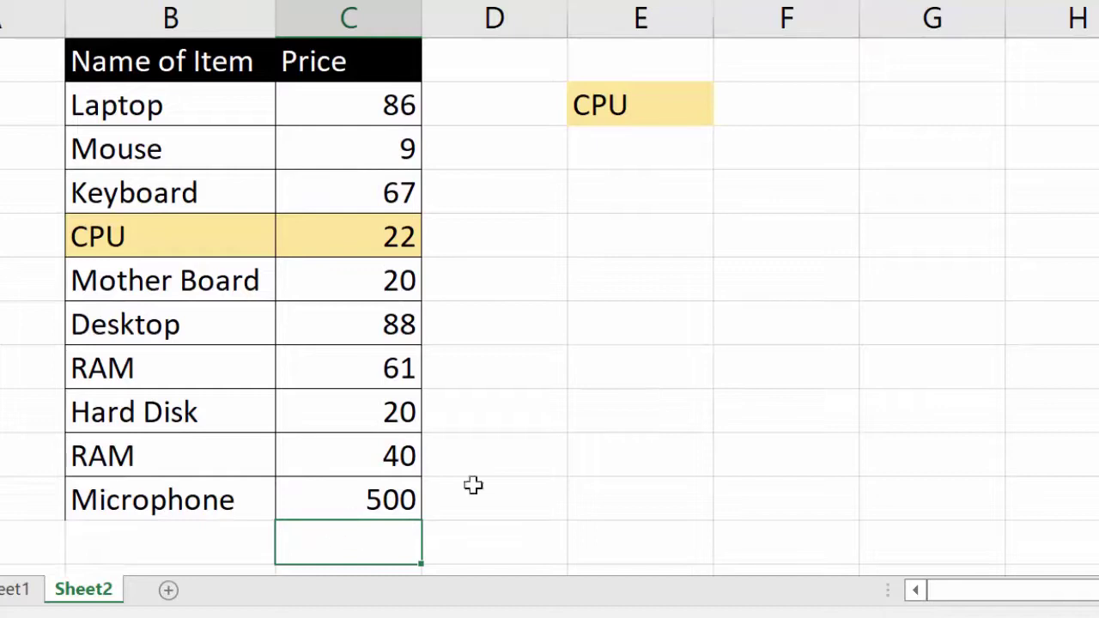
{"action": "left_click", "coordinate": [525, 469]}
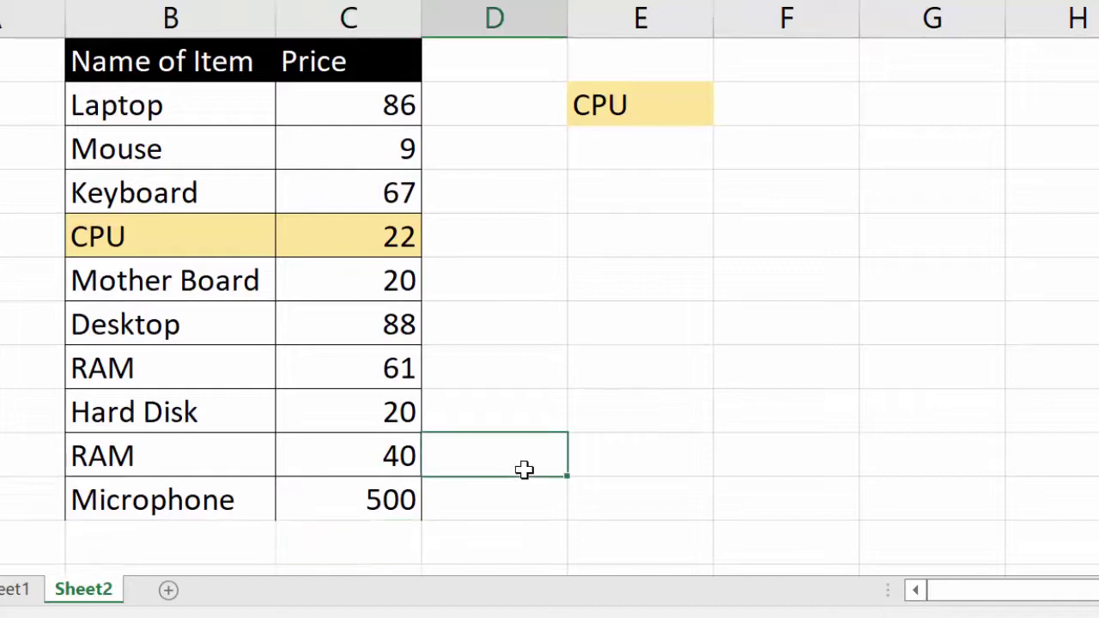
- Replace CPU with Microphone in search cell E3 to highlight the Microphone row
{"action": "double_click", "coordinate": [637, 111]}
{"action": "key", "text": "BackSpace"}
{"action": "key", "text": "BackSpace"}
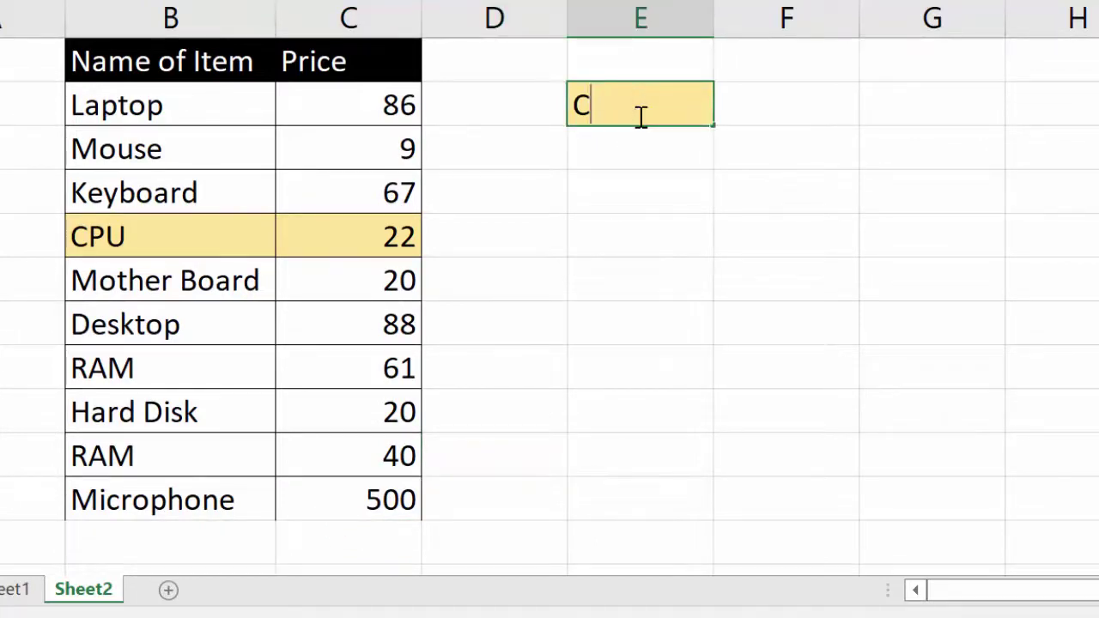
{"action": "key", "text": "BackSpace"}
{"action": "type", "text": "M"}
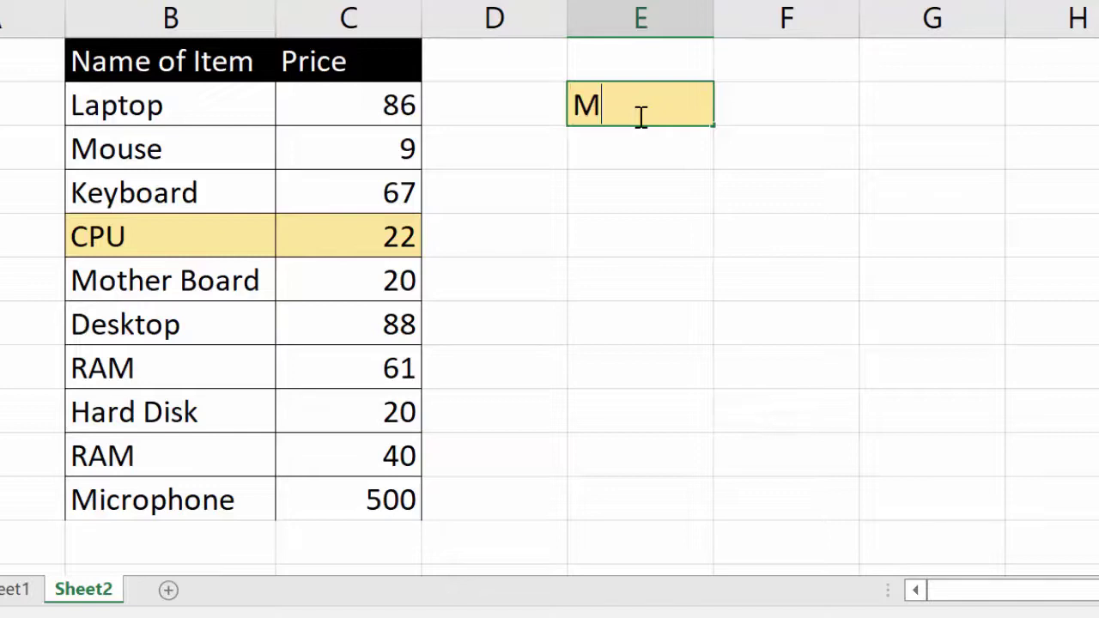
{"action": "type", "text": "icro"}
{"action": "type", "text": "pho"}
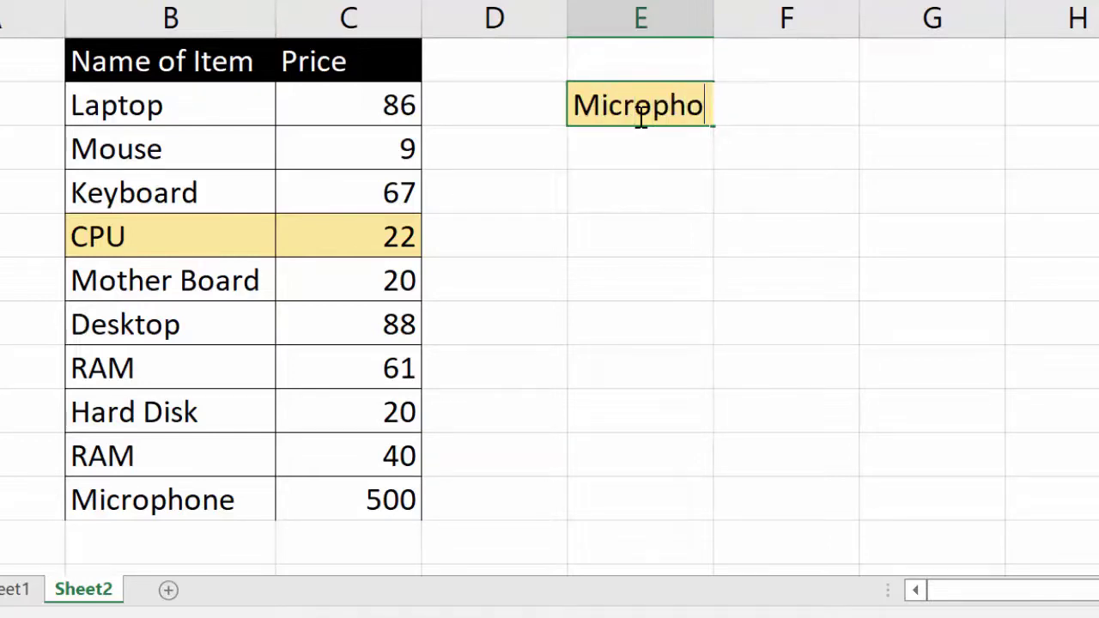
{"action": "type", "text": "ne"}
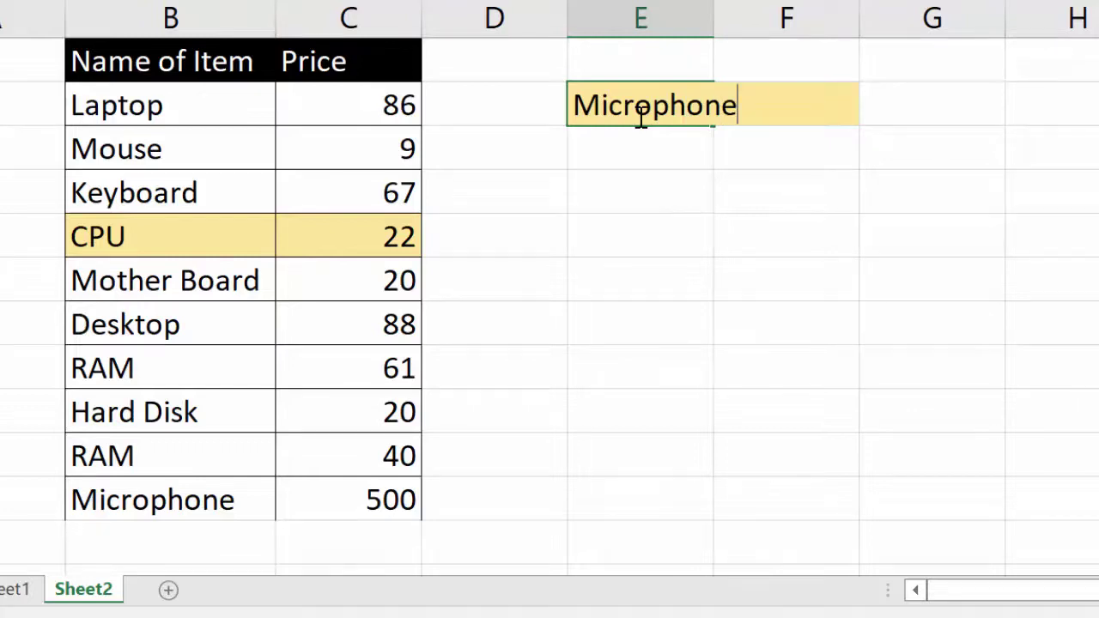
{"action": "key", "text": "Return"}
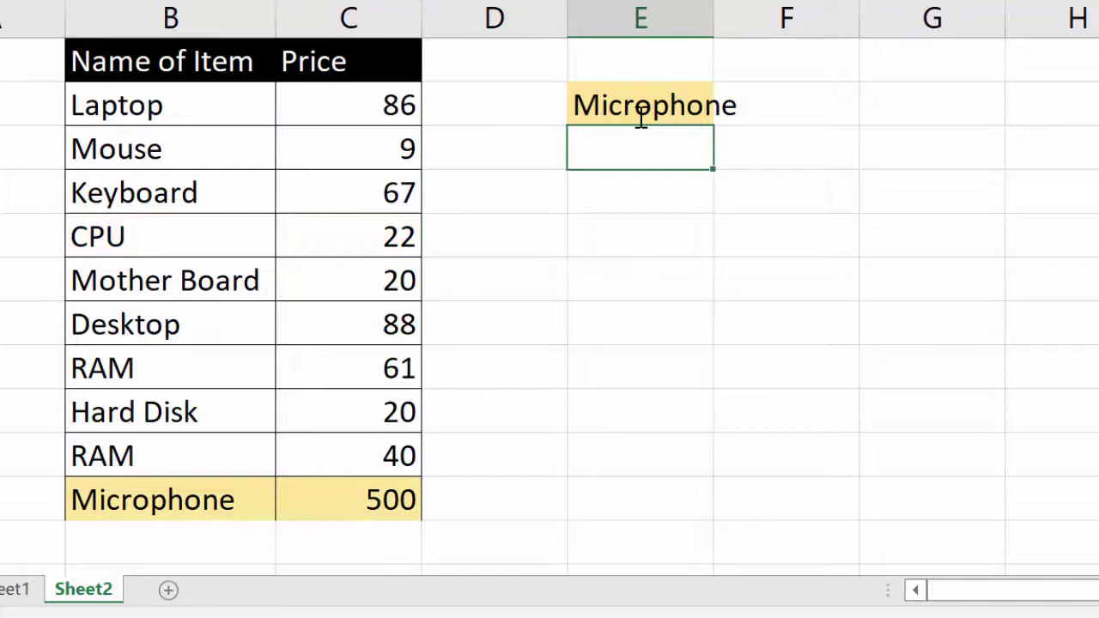
- Clear the search cell E3, then enter Mouse as the new search term
{"action": "double_click", "coordinate": [634, 108]}
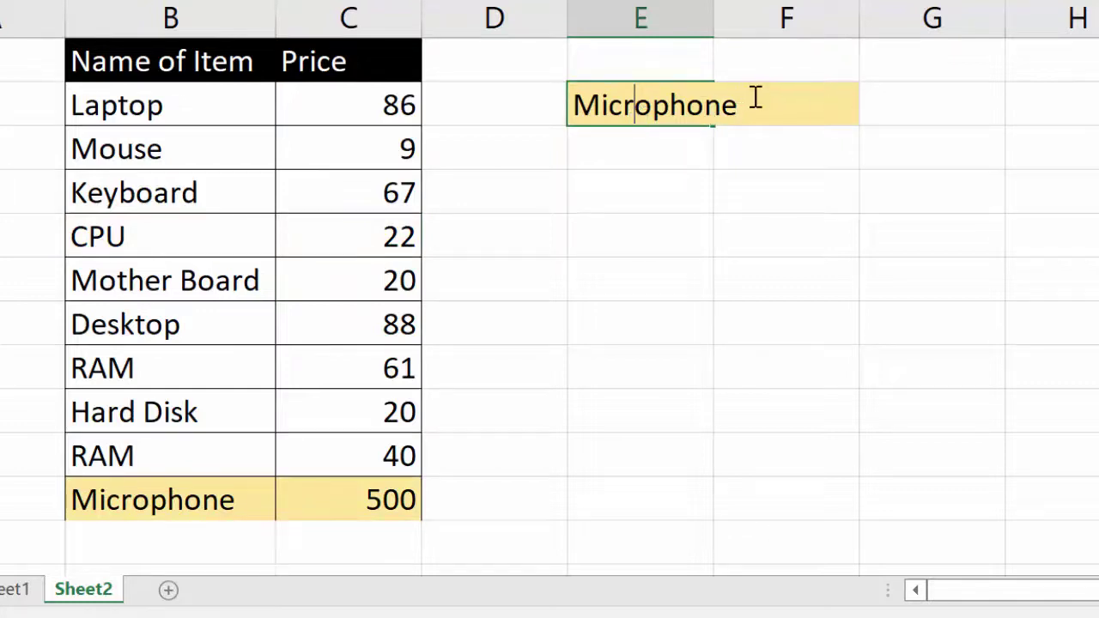
{"action": "key", "text": "BackSpace"}
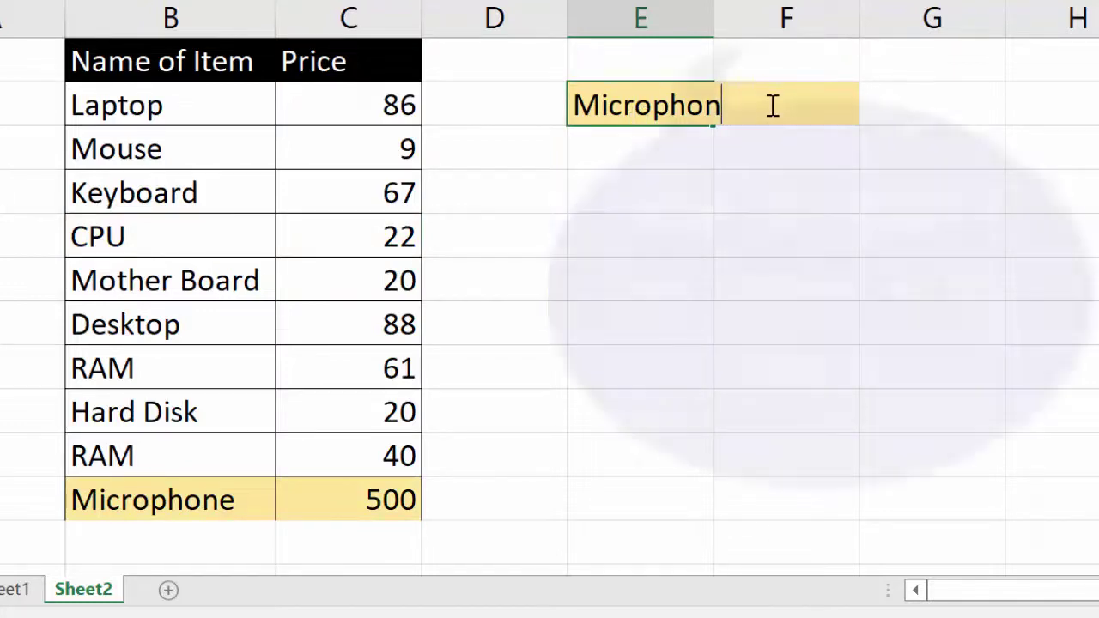
{"action": "key", "text": "BackSpace"}
{"action": "key", "text": "BackSpace"}
{"action": "key", "text": "BackSpace"}
{"action": "key", "text": "Return"}
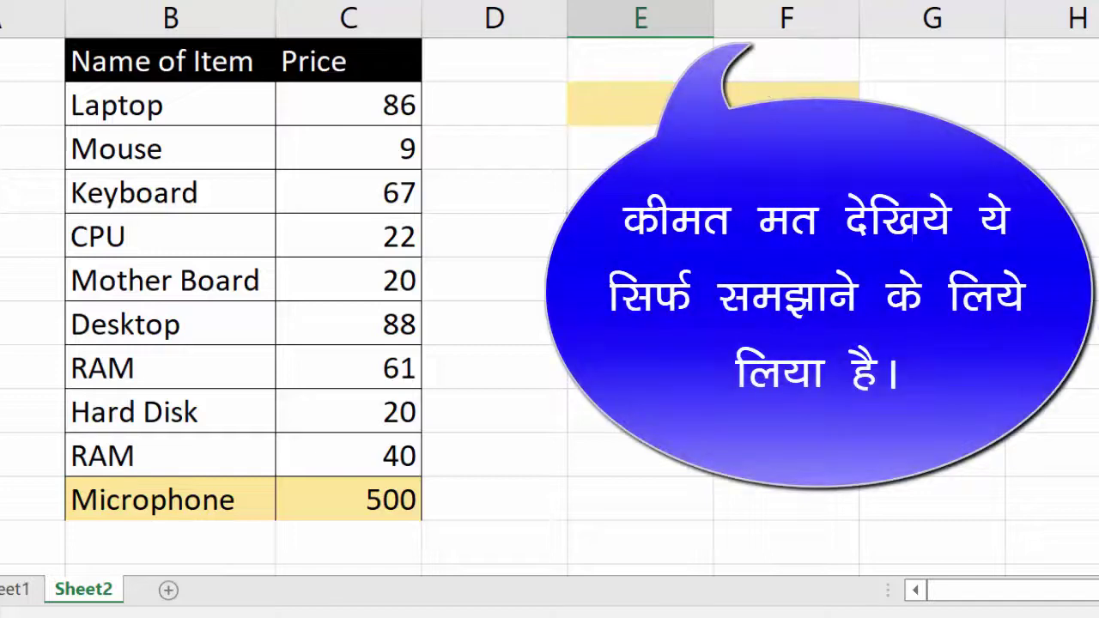
{"action": "left_click", "coordinate": [627, 116]}
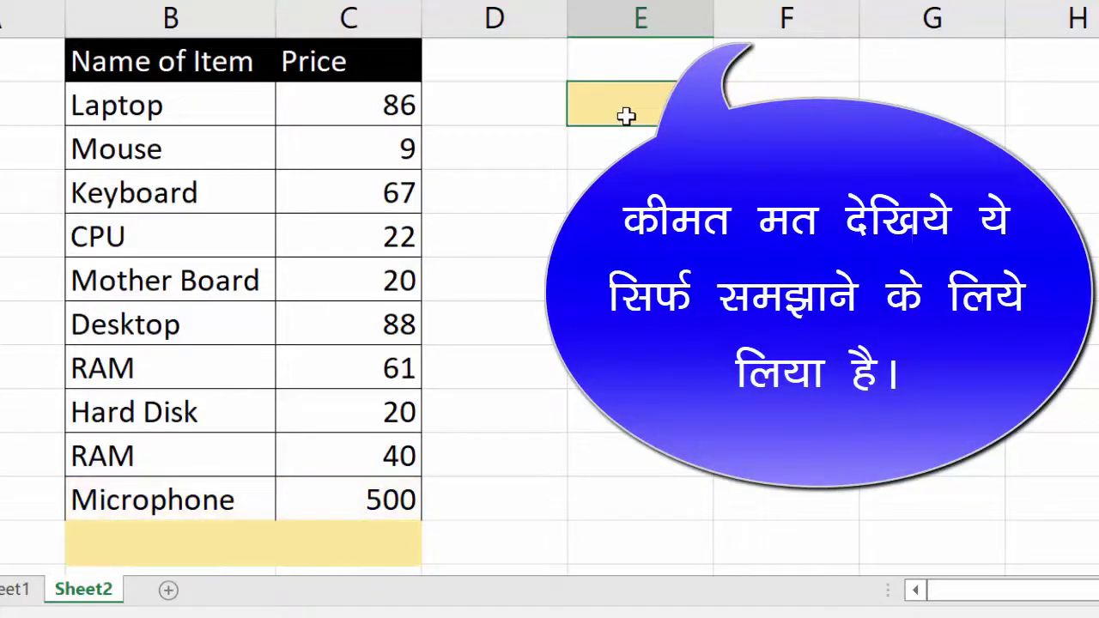
{"action": "type", "text": "Mou"}
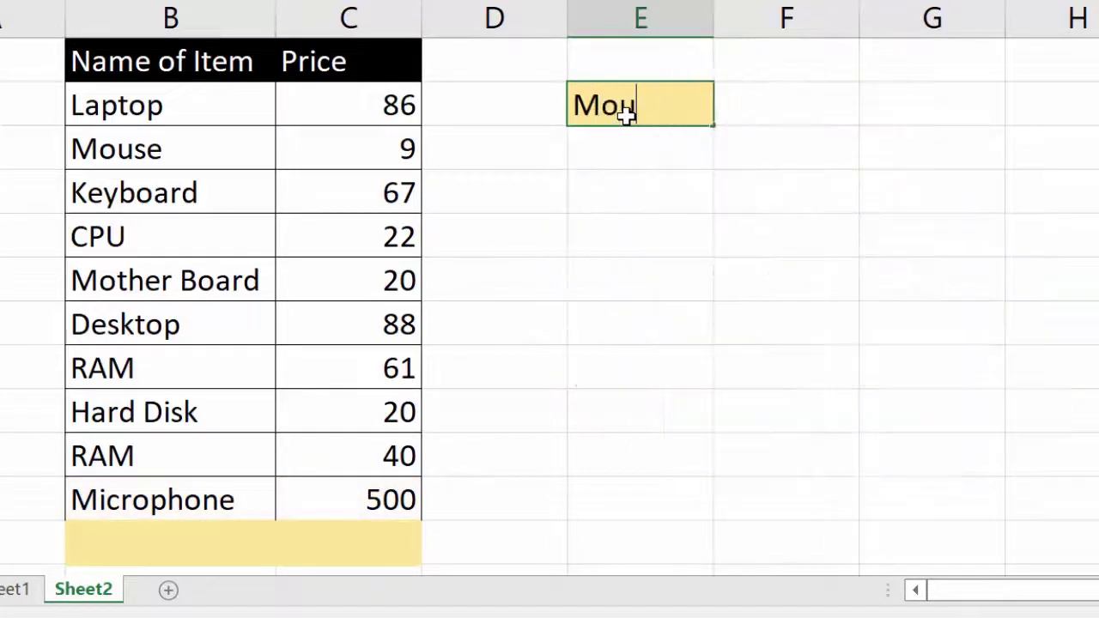
{"action": "type", "text": "se"}
{"action": "key", "text": "Return"}
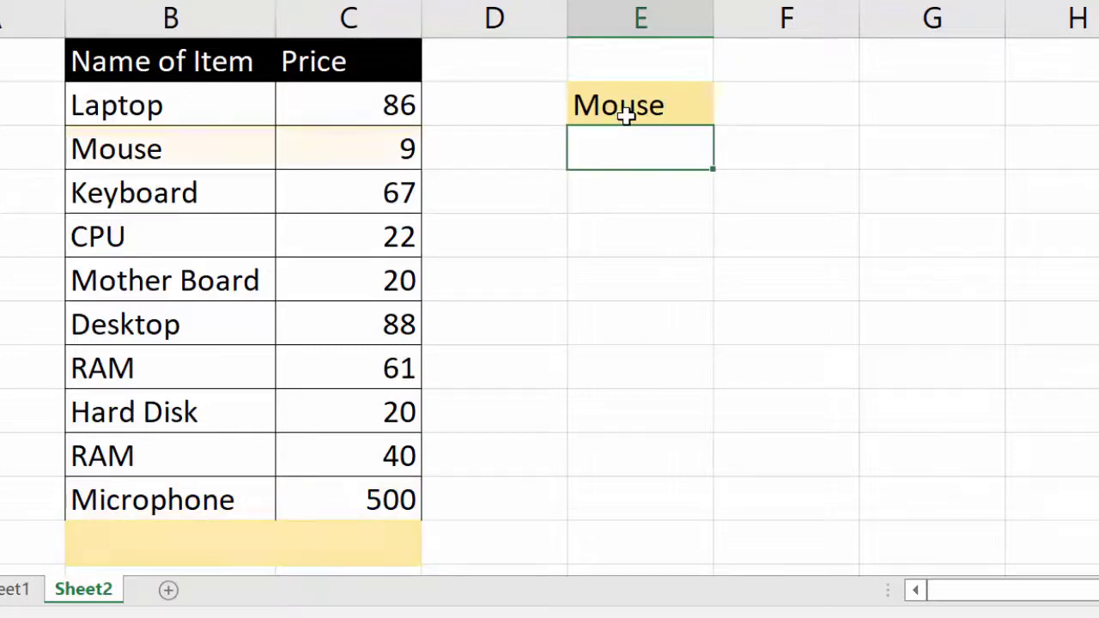